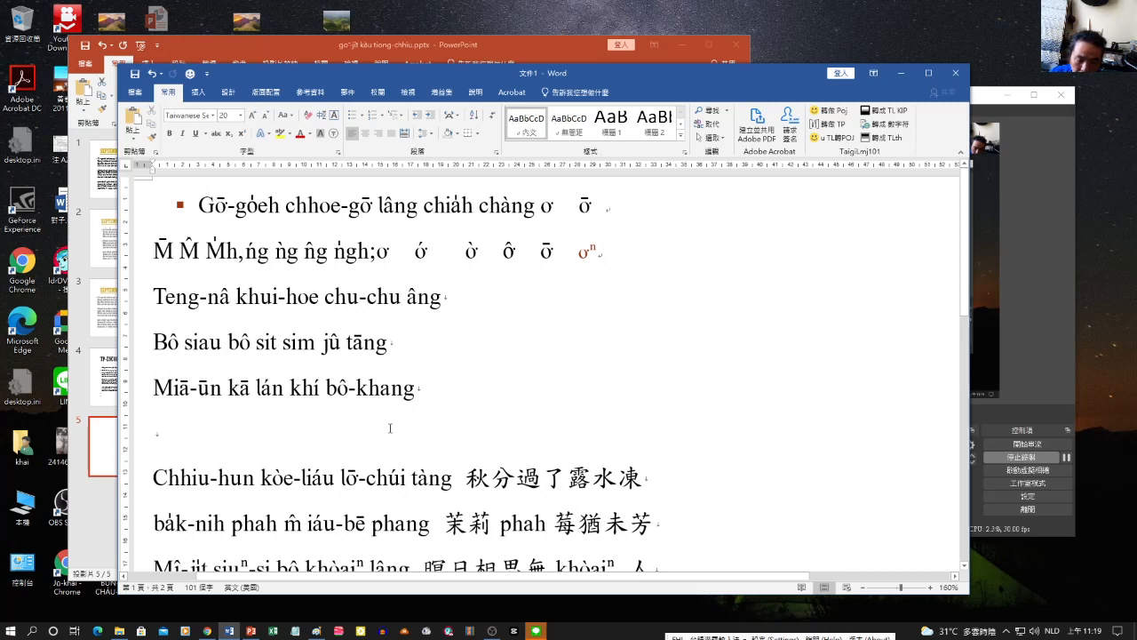
# Step: Undo the last two changes in the Word document and delete all of its text
pyautogui.click(153, 77)
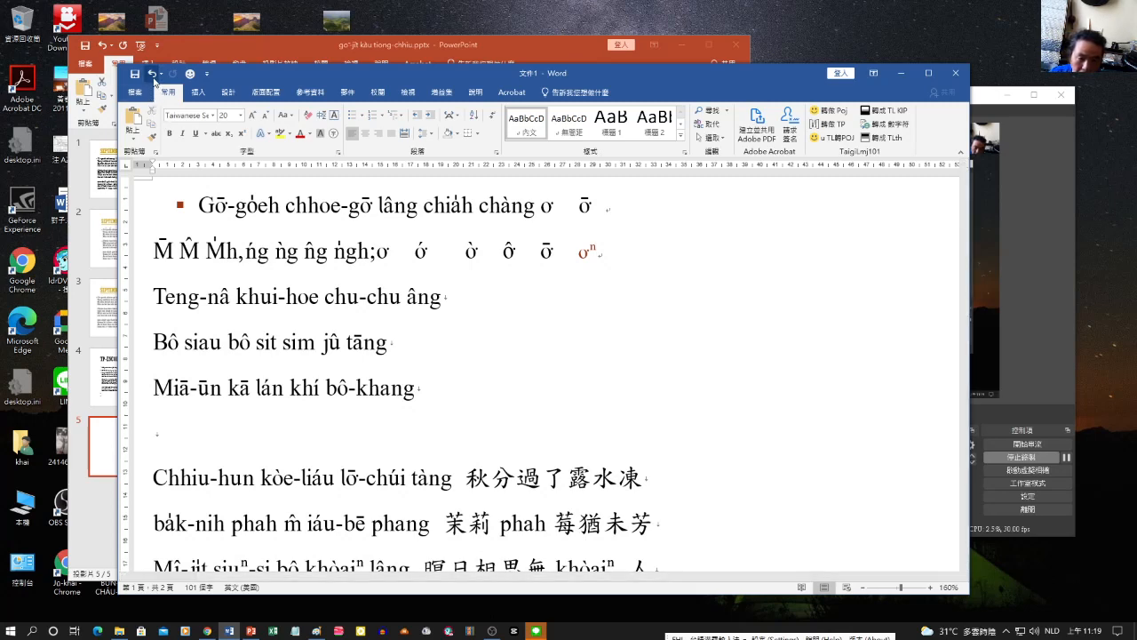
pyautogui.click(153, 77)
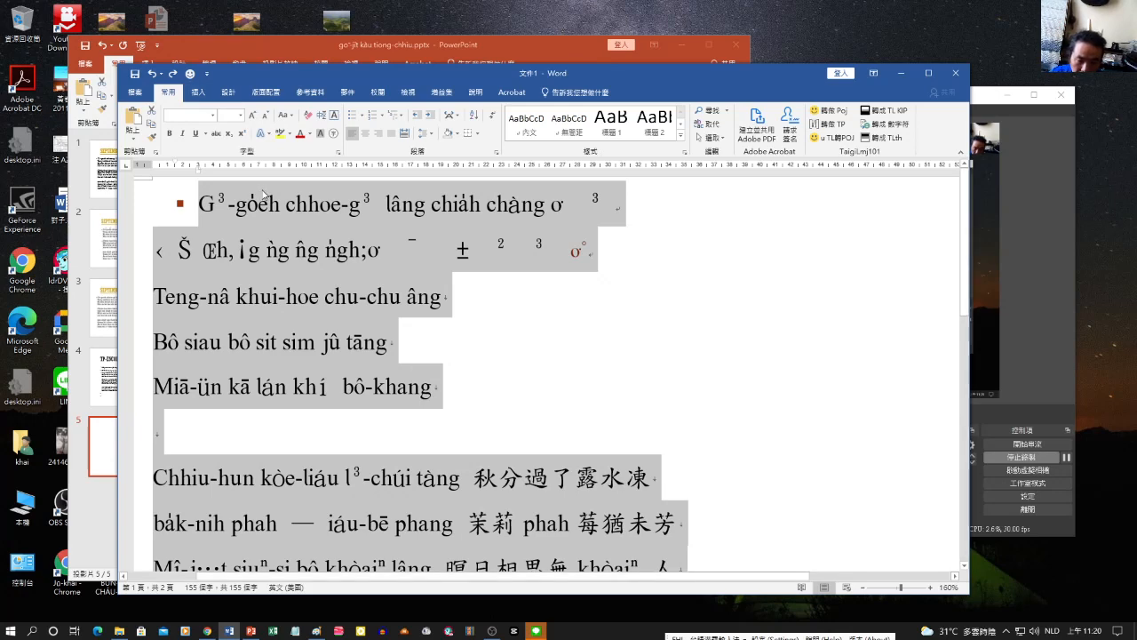
pyautogui.scroll(-5, 296, 248)
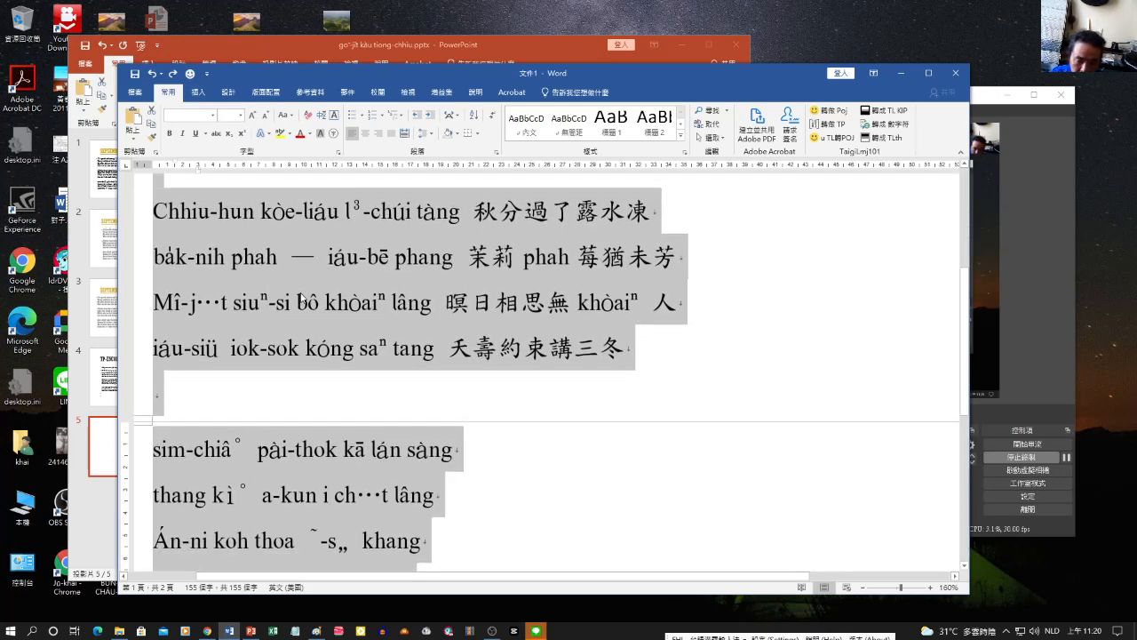
pyautogui.scroll(-3, 302, 300)
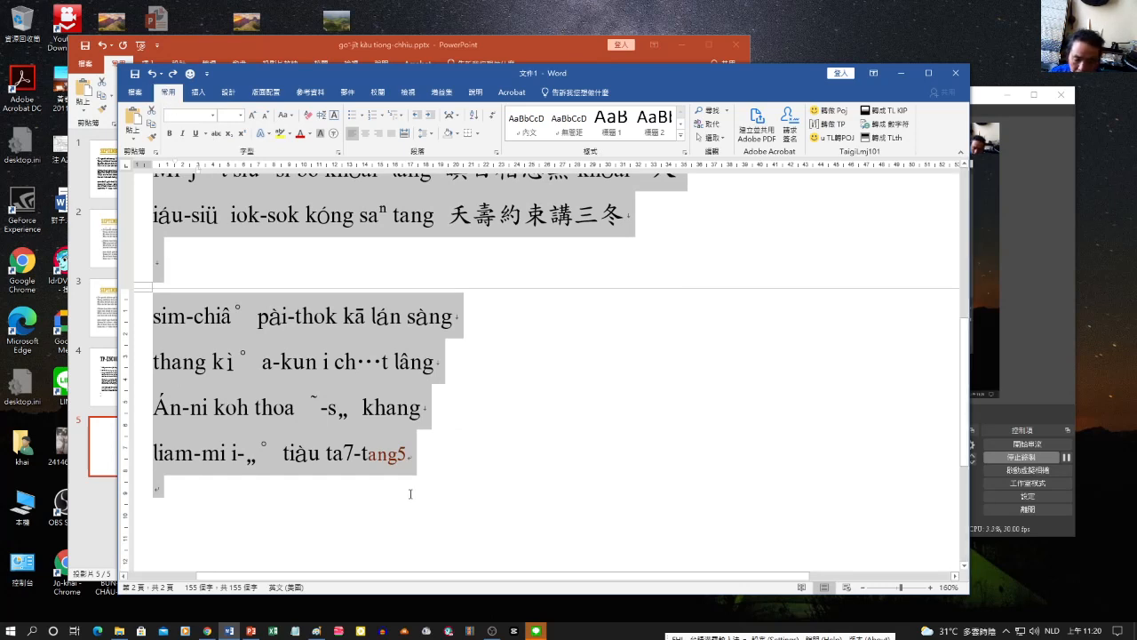
pyautogui.press('Delete')
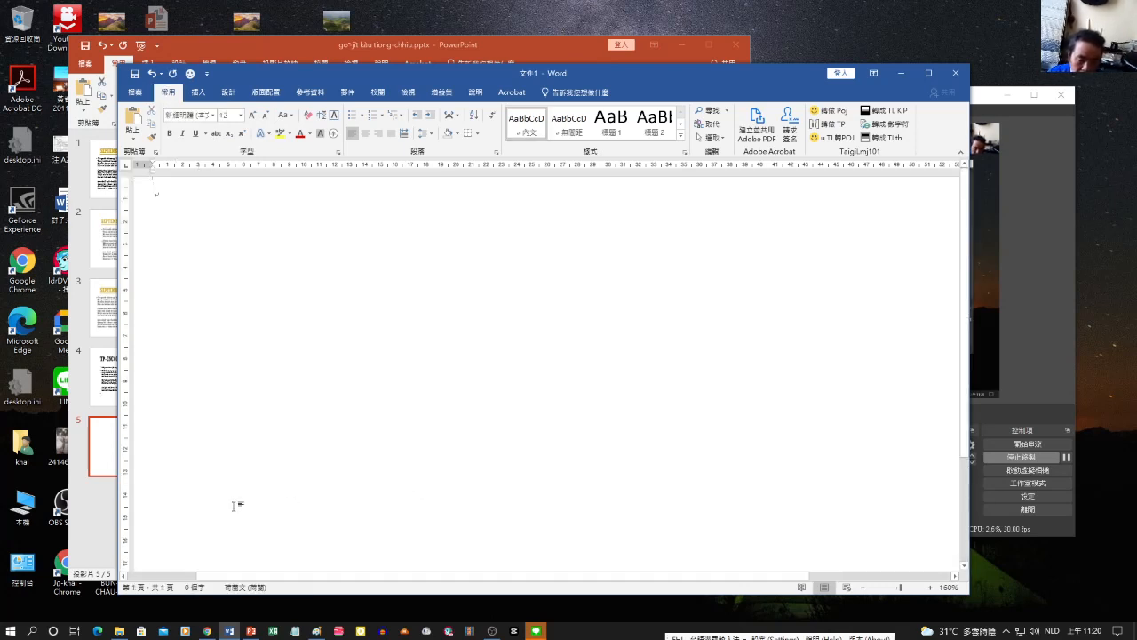
# Step: Switch to the PowerPoint presentation and copy the whole poem text from slide 1, titled September 25, 2017
pyautogui.click(107, 410)
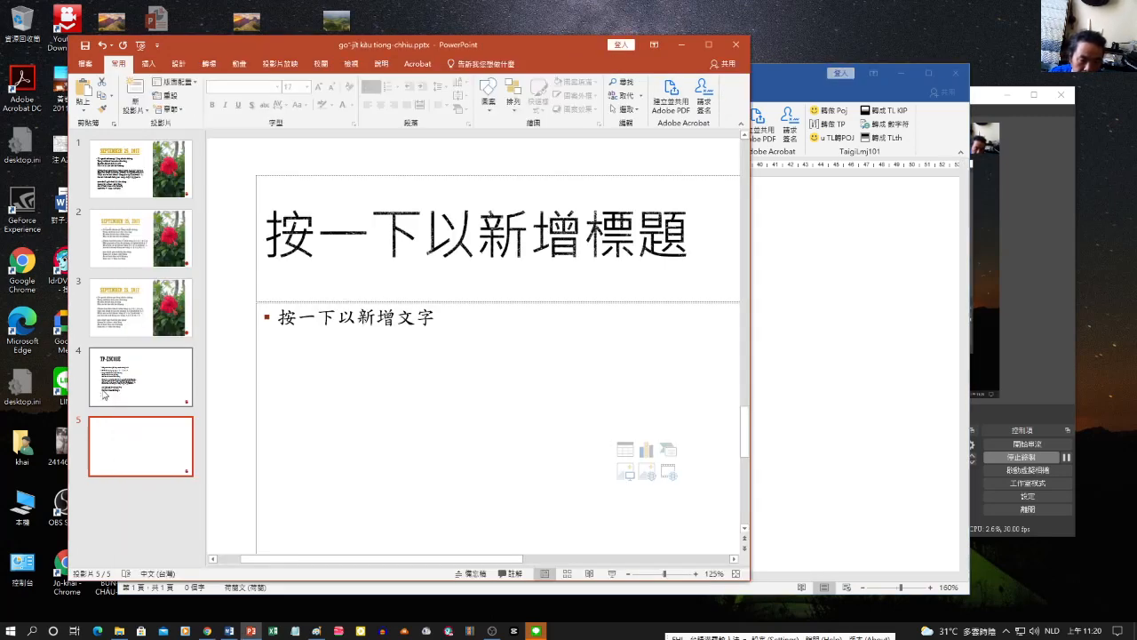
pyautogui.click(128, 145)
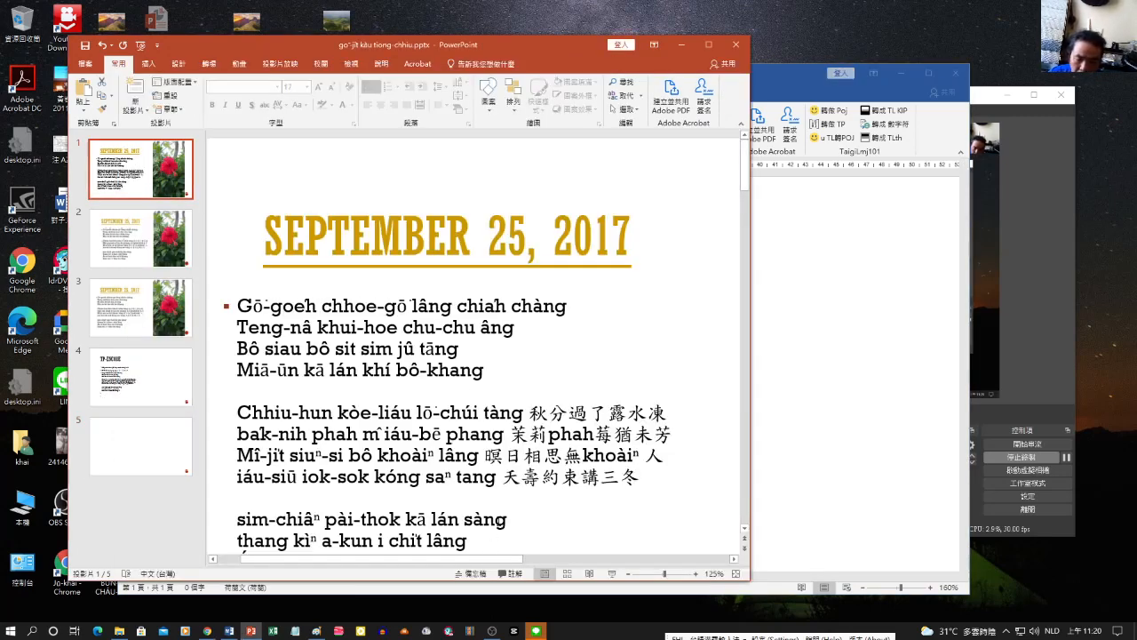
pyautogui.scroll(-3, 470, 356)
pyautogui.moveTo(458, 533); pyautogui.dragTo(239, 238)
pyautogui.rightClick(302, 279)
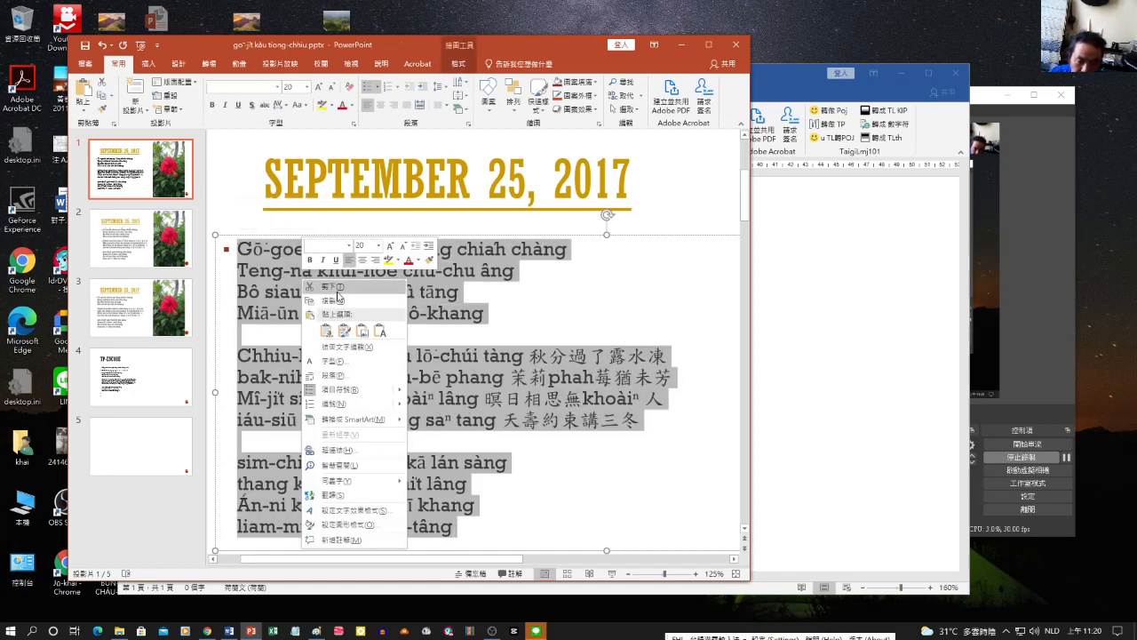
pyautogui.click(340, 301)
# Step: Paste the poem into the empty Word document, keeping its source formatting
pyautogui.click(847, 307)
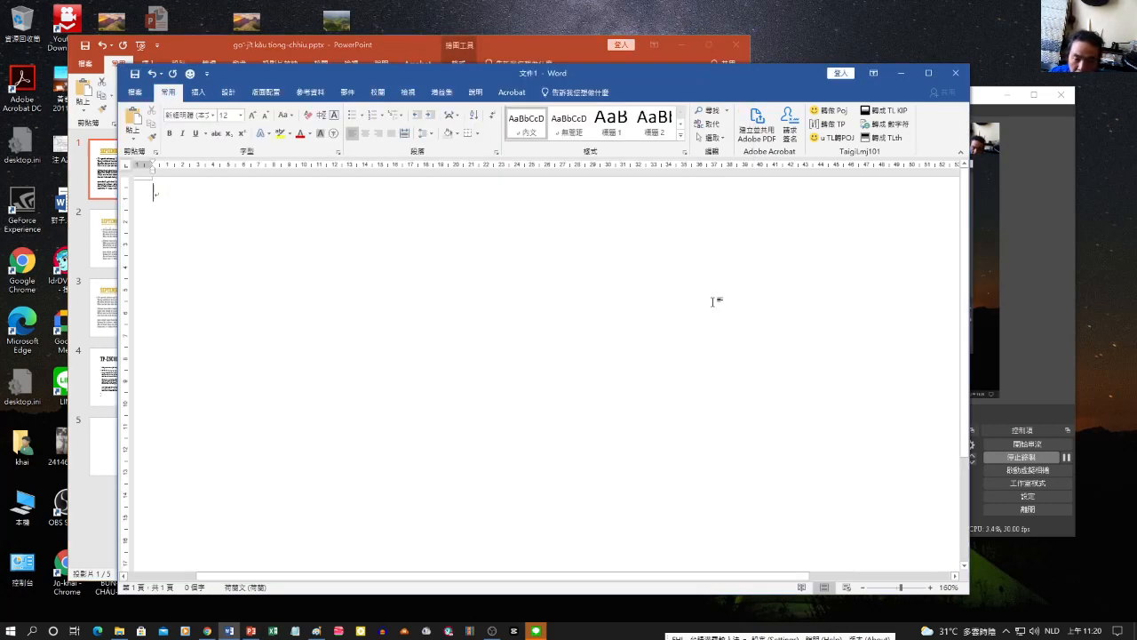
pyautogui.rightClick(313, 298)
pyautogui.click(341, 351)
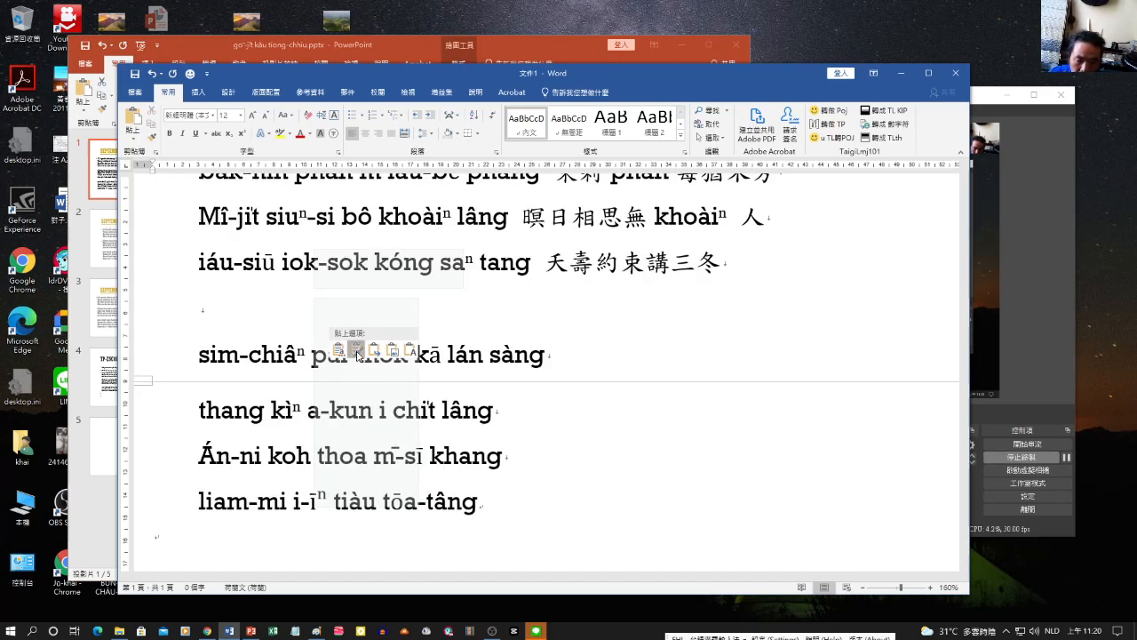
pyautogui.click(357, 352)
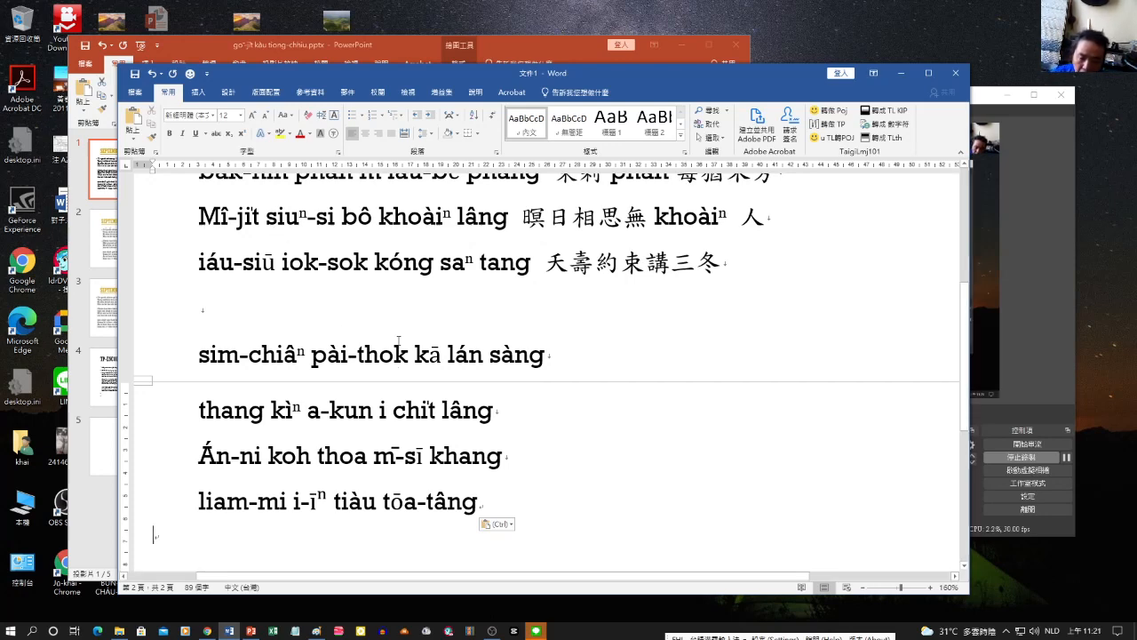
# Step: Convert the poem from Unicode to number format with the TaigiLMJ101 add-in, using 'nn' for the nasal sound
pyautogui.scroll(5, 398, 340)
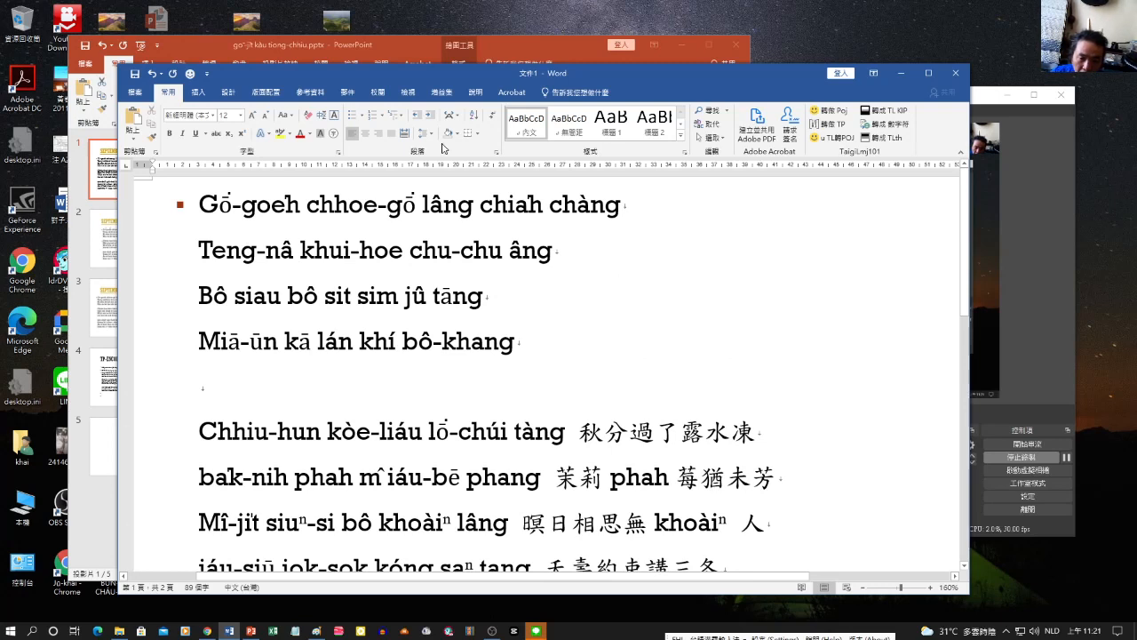
pyautogui.click(441, 92)
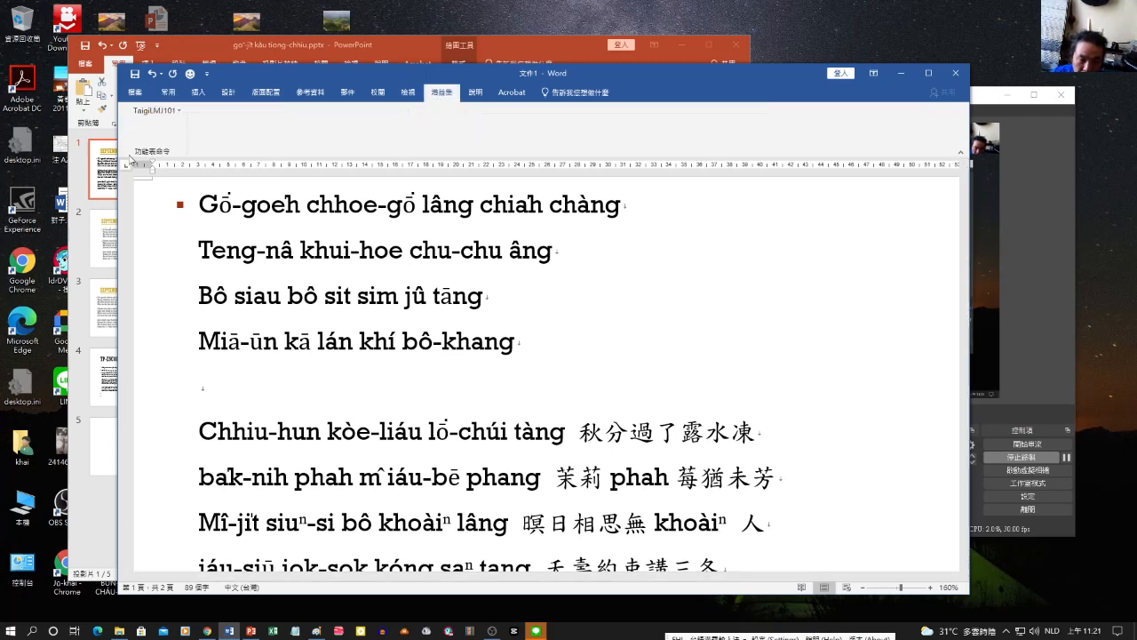
pyautogui.click(179, 111)
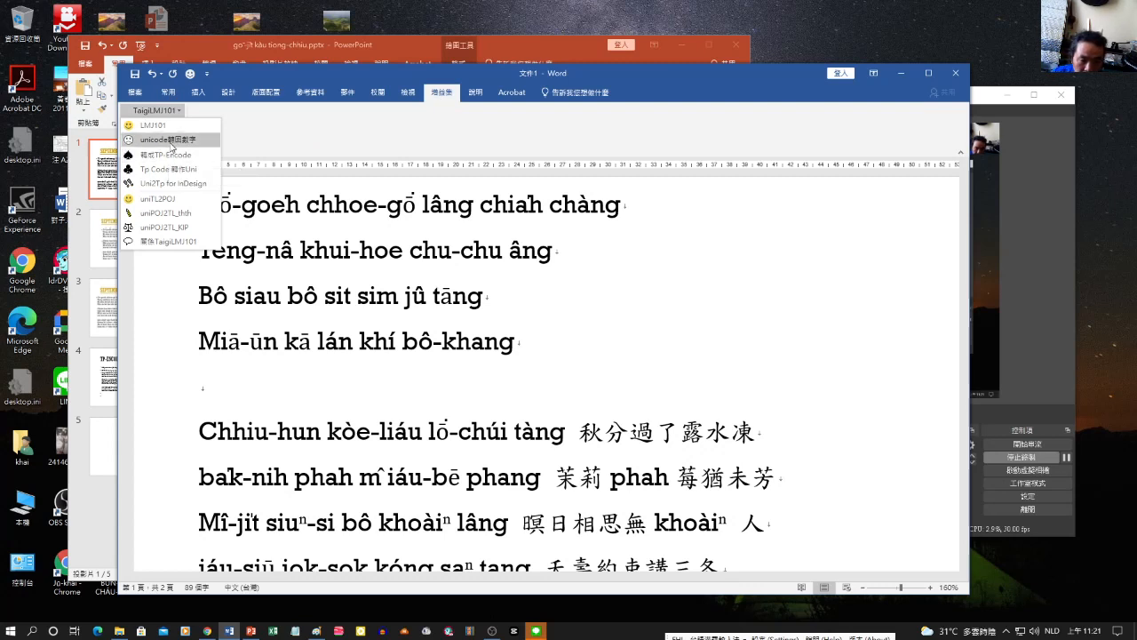
pyautogui.click(170, 141)
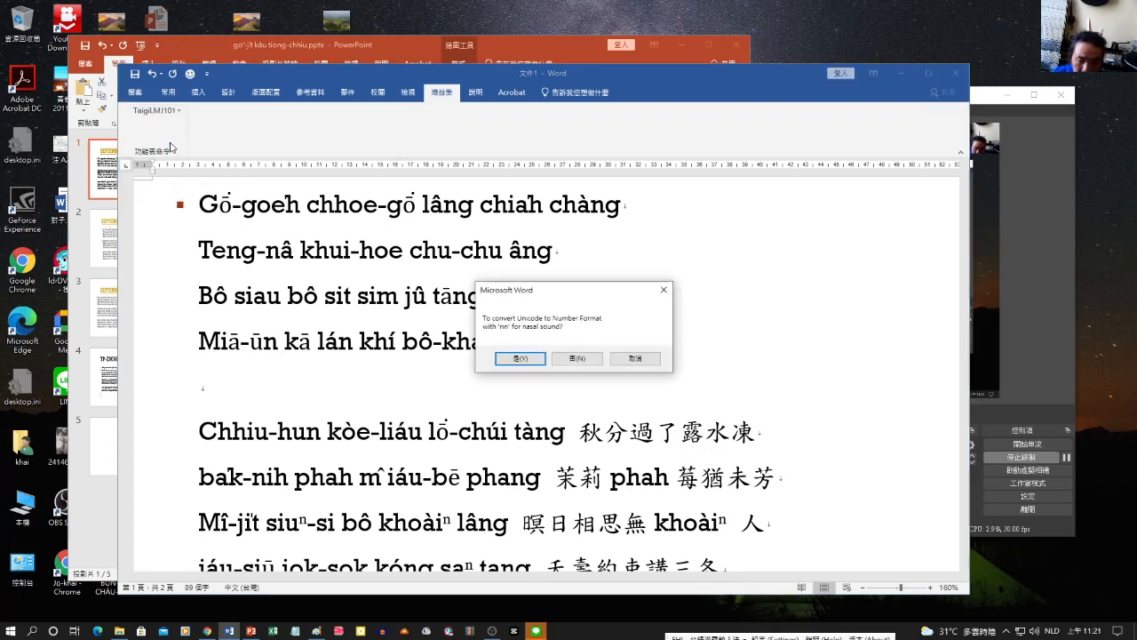
pyautogui.click(520, 359)
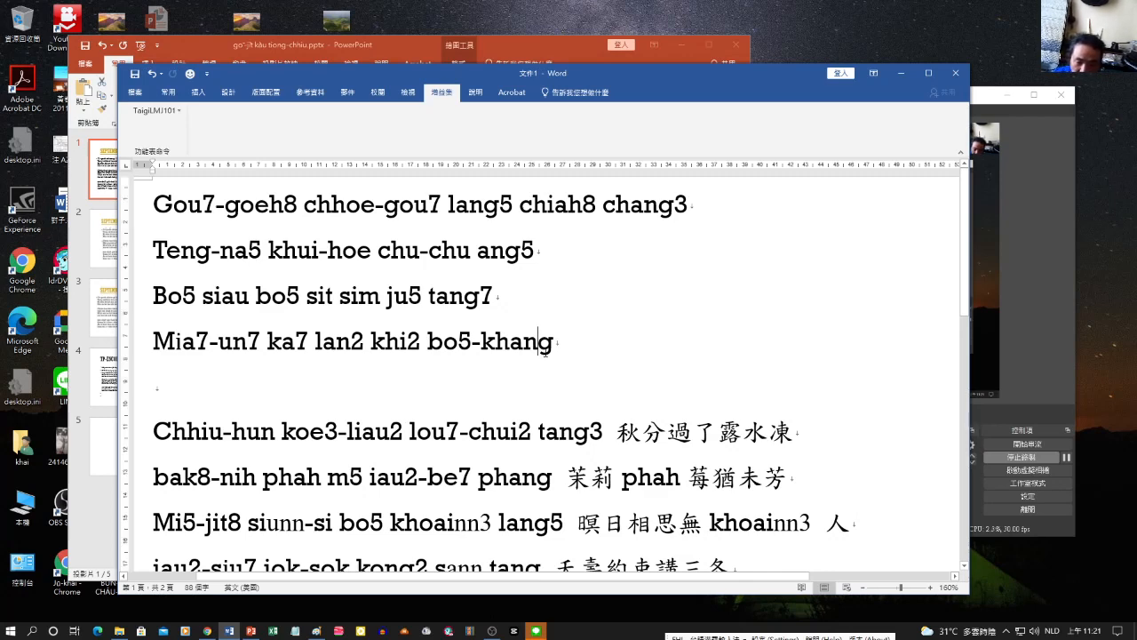
pyautogui.scroll(-4, 541, 390)
pyautogui.scroll(1, 541, 390)
pyautogui.scroll(3, 541, 390)
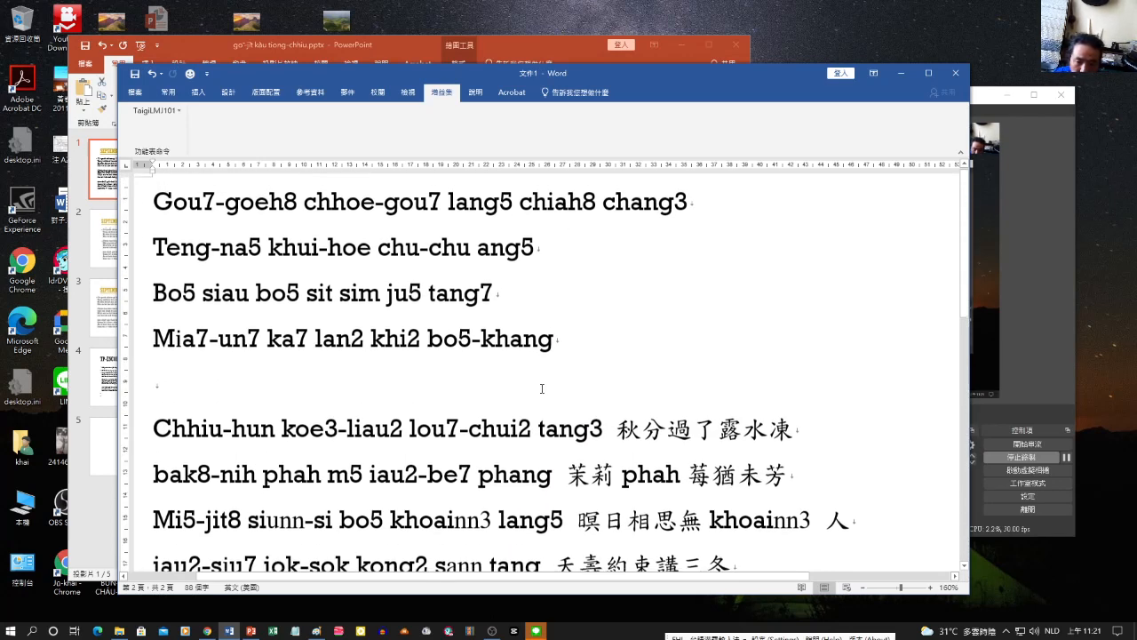
pyautogui.click(157, 111)
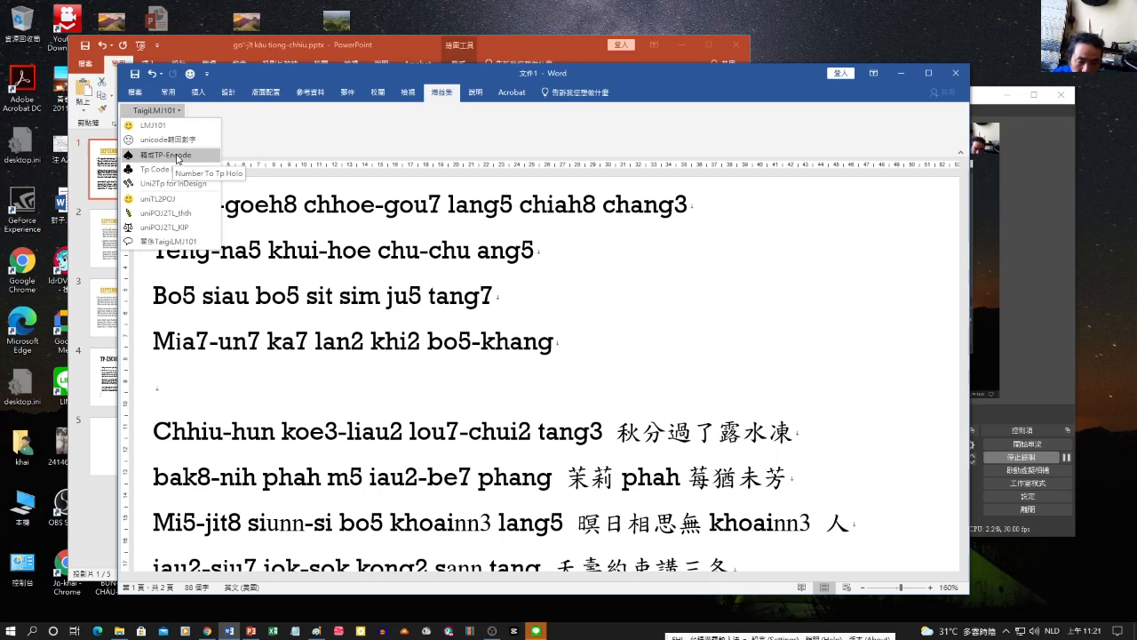
pyautogui.click(176, 157)
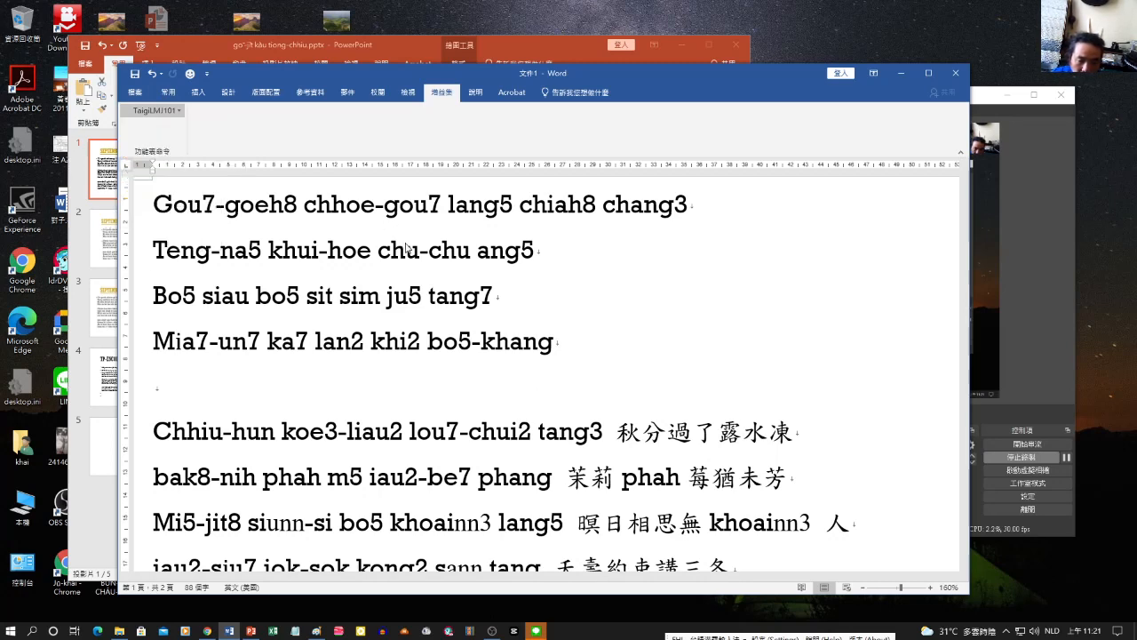
# Step: Copy the entire number-format poem and paste it into the body placeholder of slide 5 in the PowerPoint presentation
pyautogui.hotkey('ctrl', 'a')
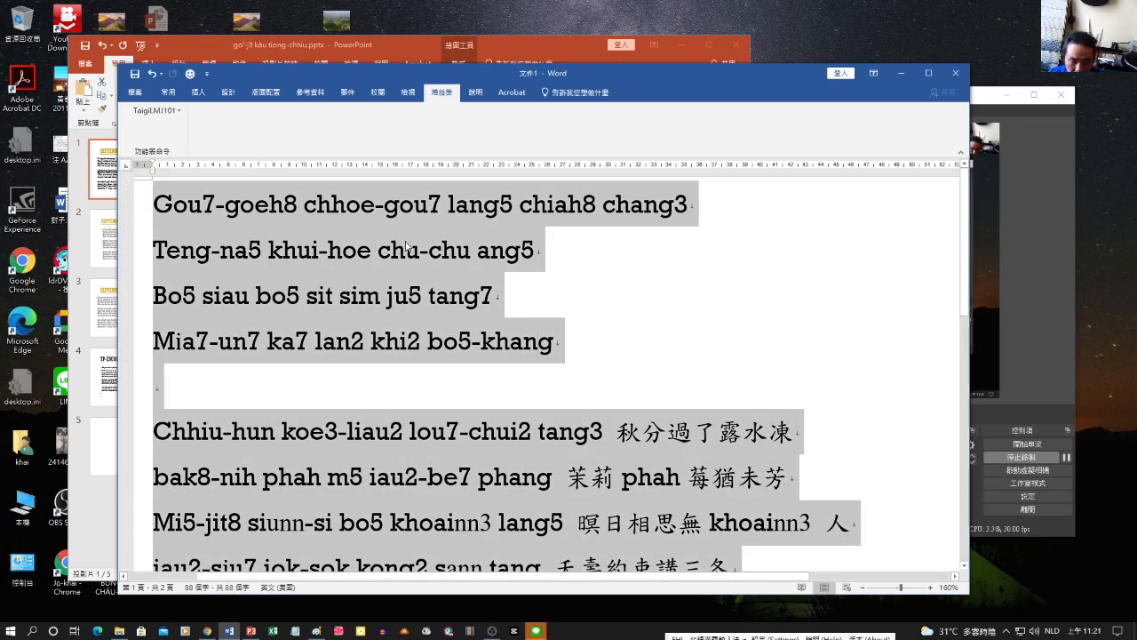
pyautogui.click(96, 451)
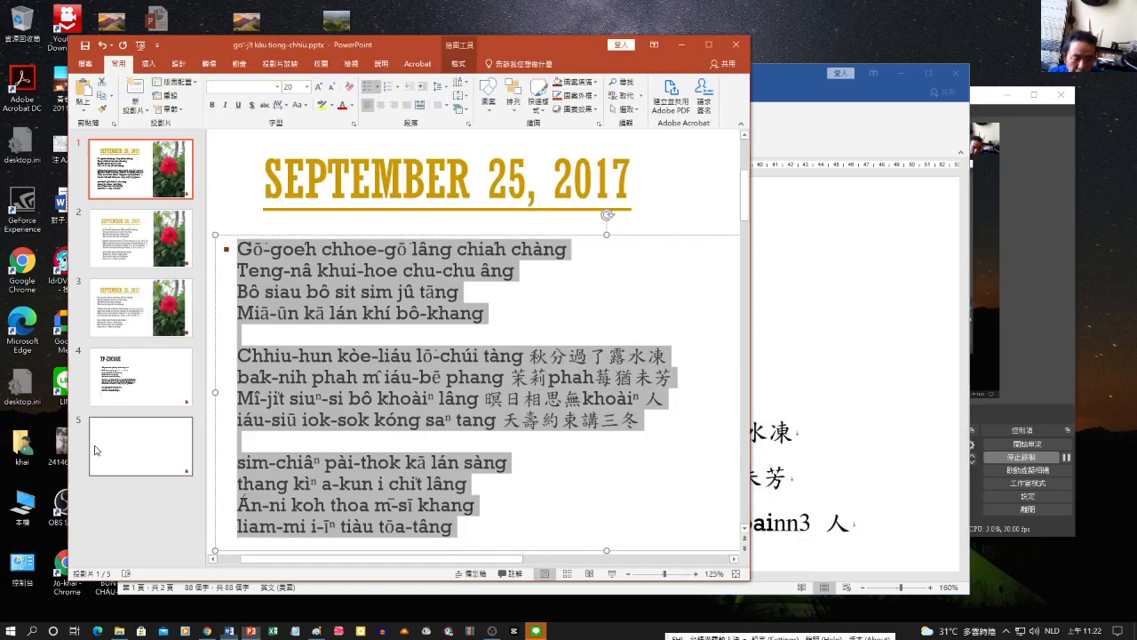
pyautogui.click(141, 444)
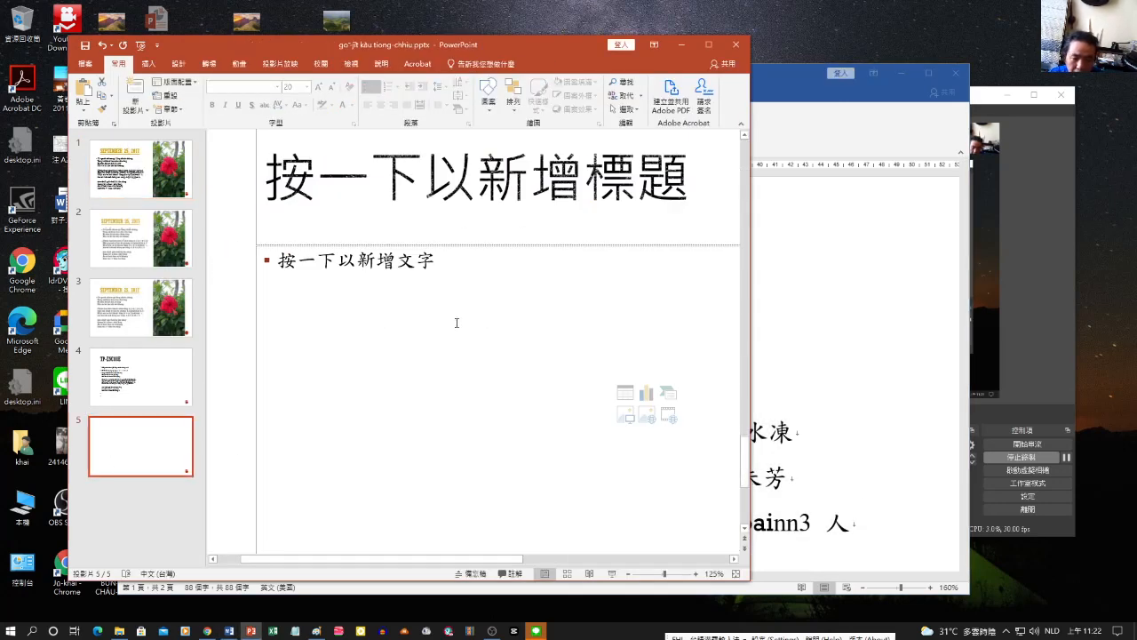
pyautogui.click(442, 302)
pyautogui.hotkey('ctrl', 'v')
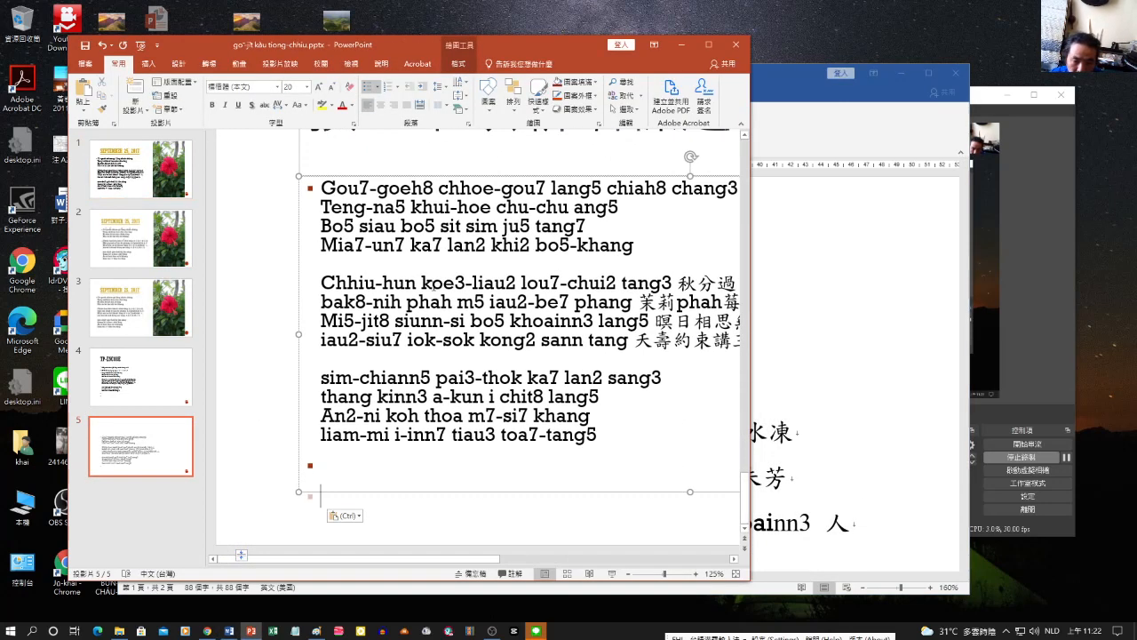
# Step: Title slide 5 "CHOÁN HÔE SÒ͘-JĪ"
pyautogui.scroll(1, 397, 146)
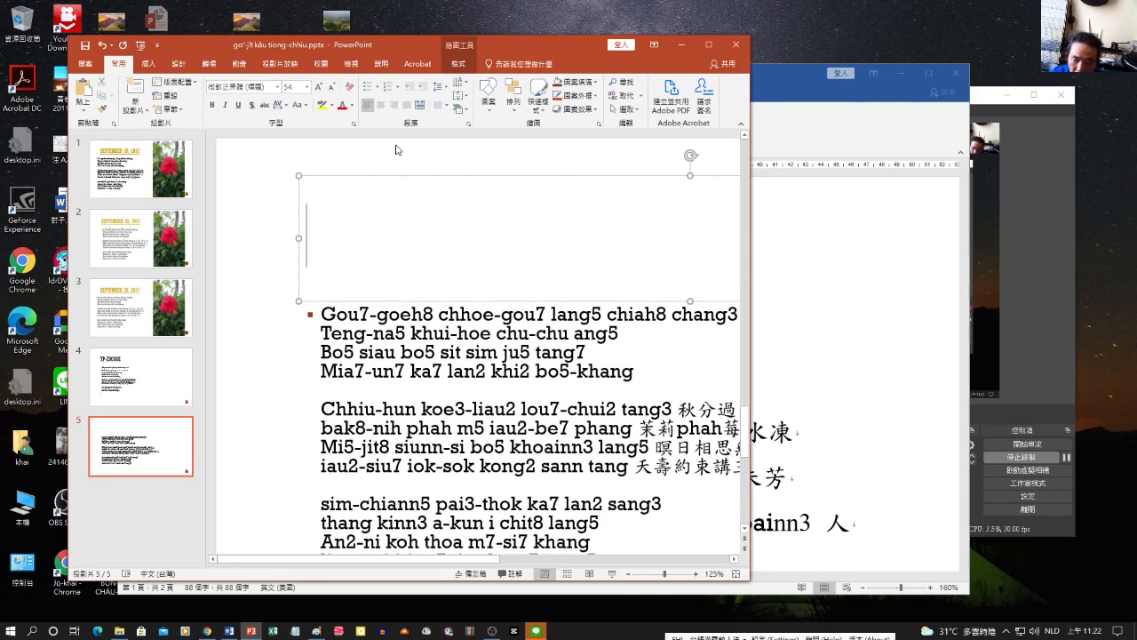
pyautogui.write('C')
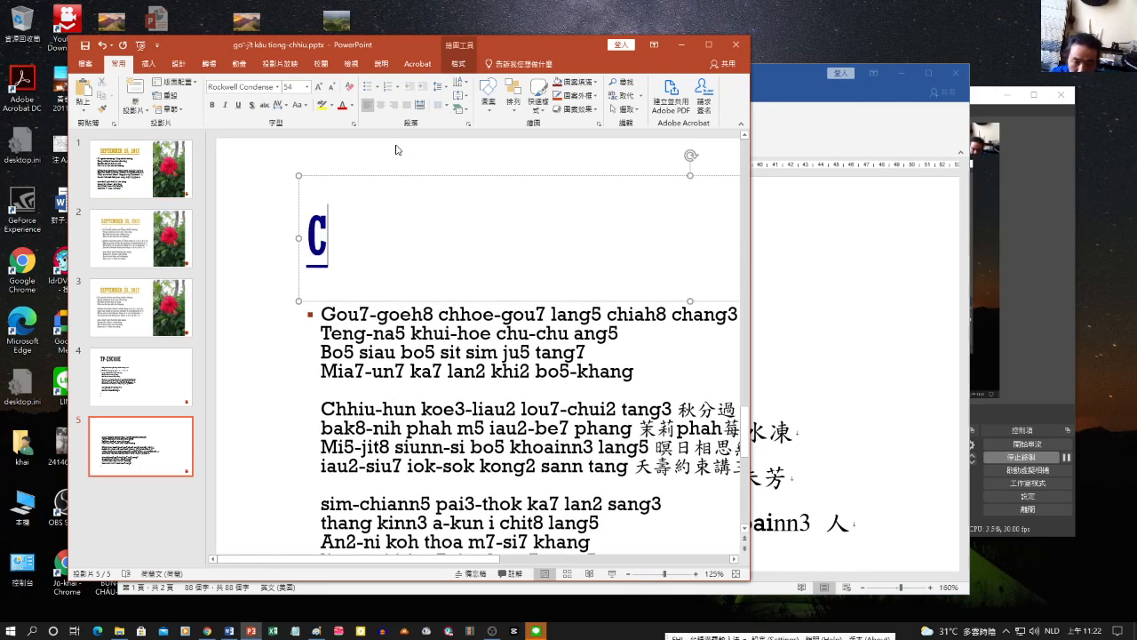
pyautogui.write('HOAN2')
pyautogui.press('Return')
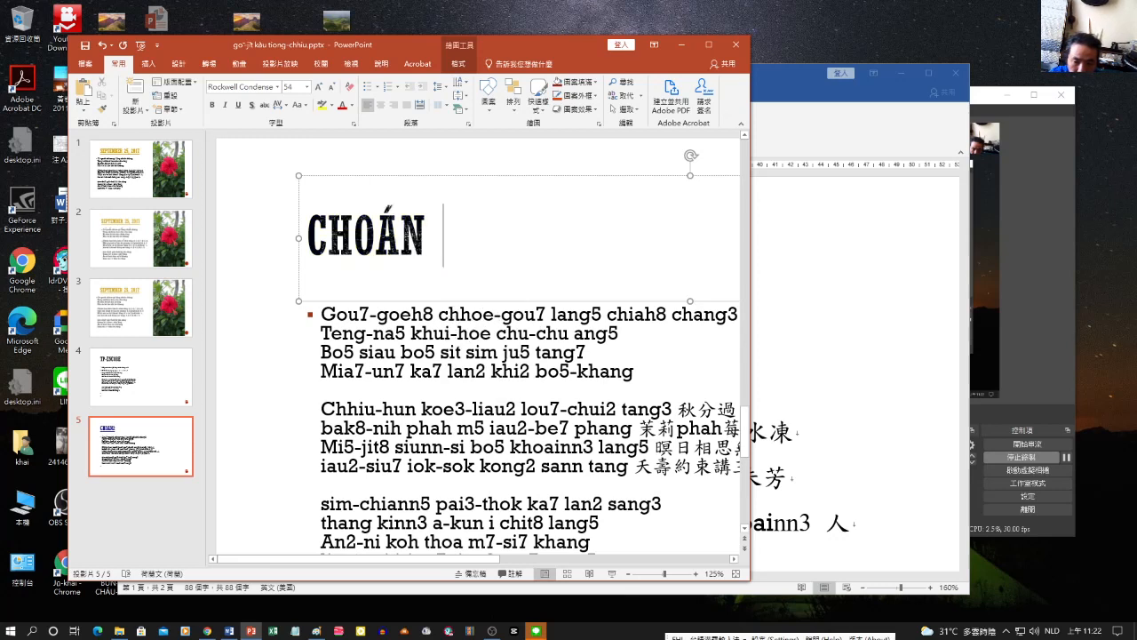
pyautogui.write('HOE5')
pyautogui.press('Return')
pyautogui.write('S')
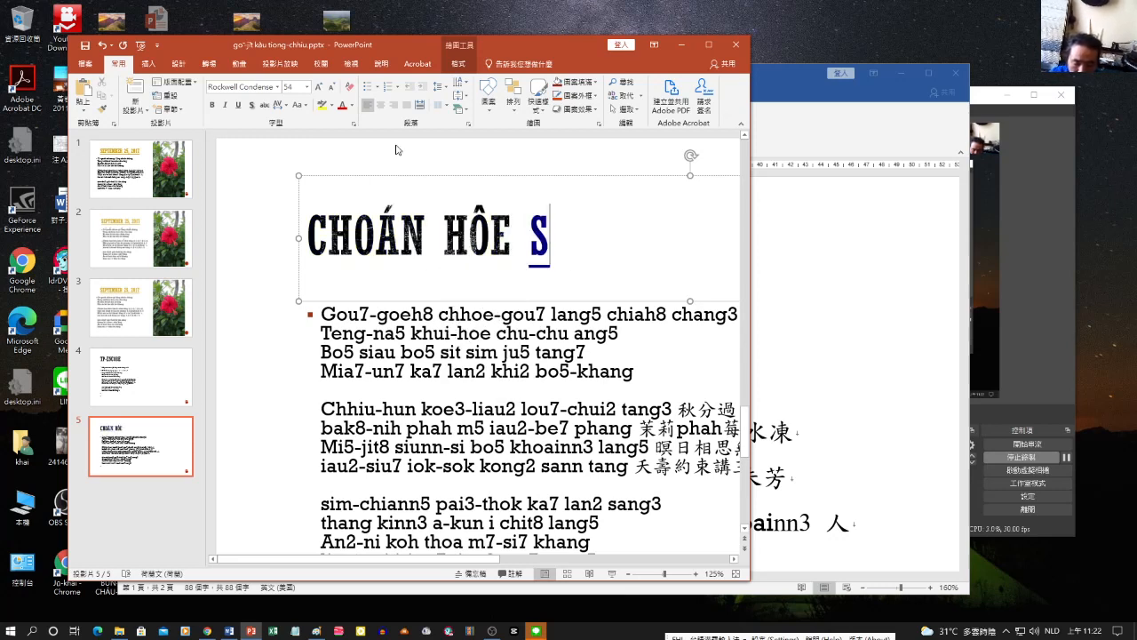
pyautogui.write('OUJI')
pyautogui.press('Return')
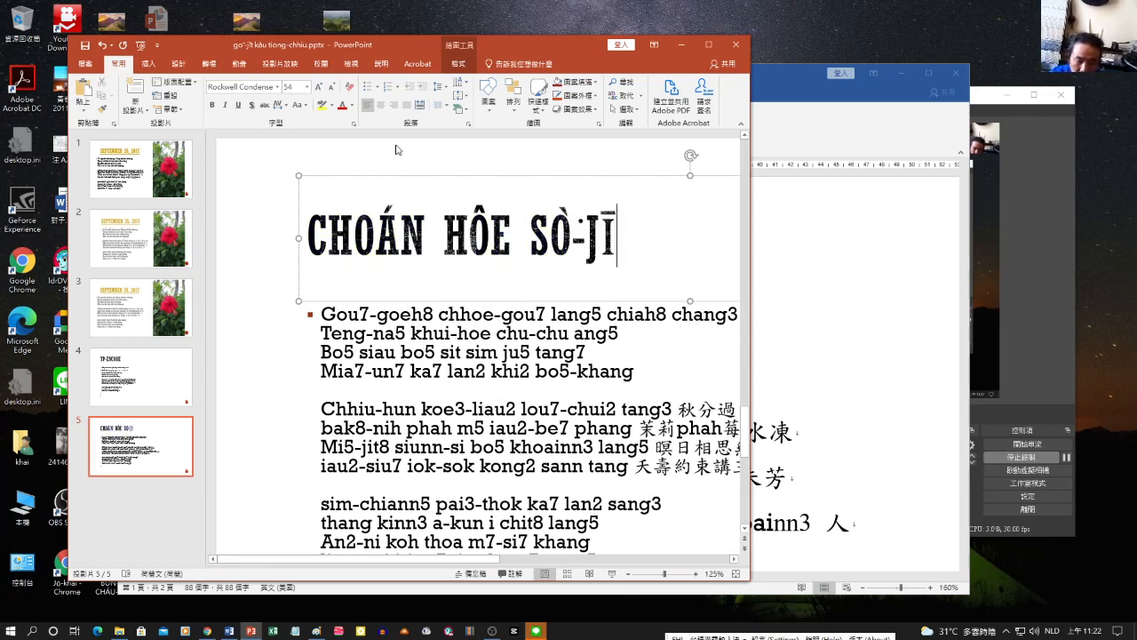
# Step: Add a new slide after slide 5 and title it "IŌNG TP-ENCODE"
pyautogui.click(134, 88)
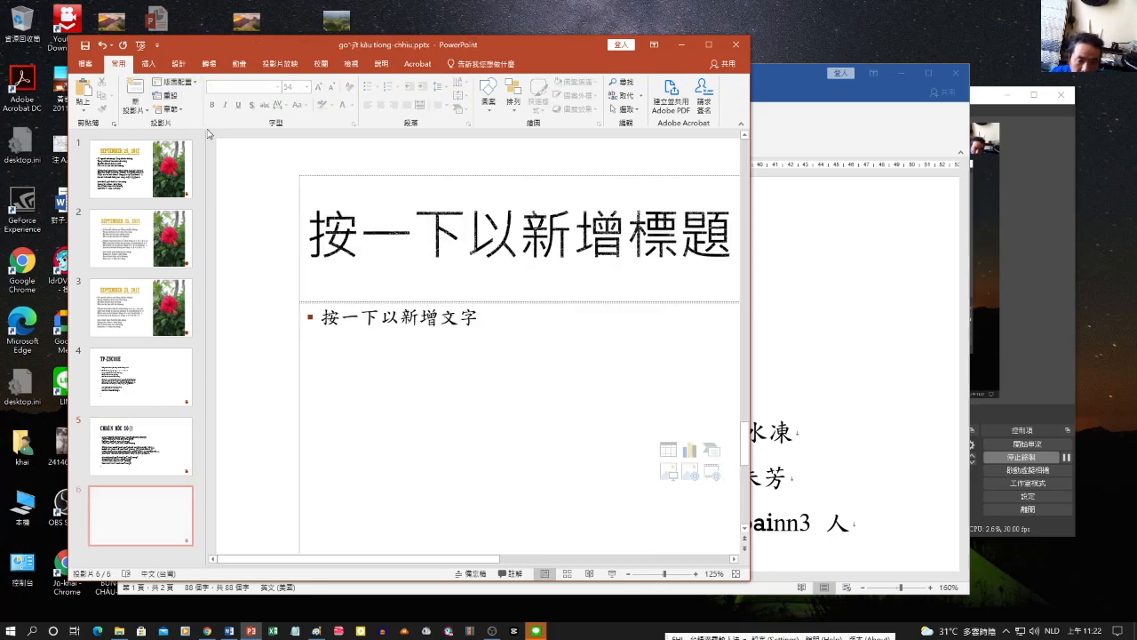
pyautogui.click(390, 233)
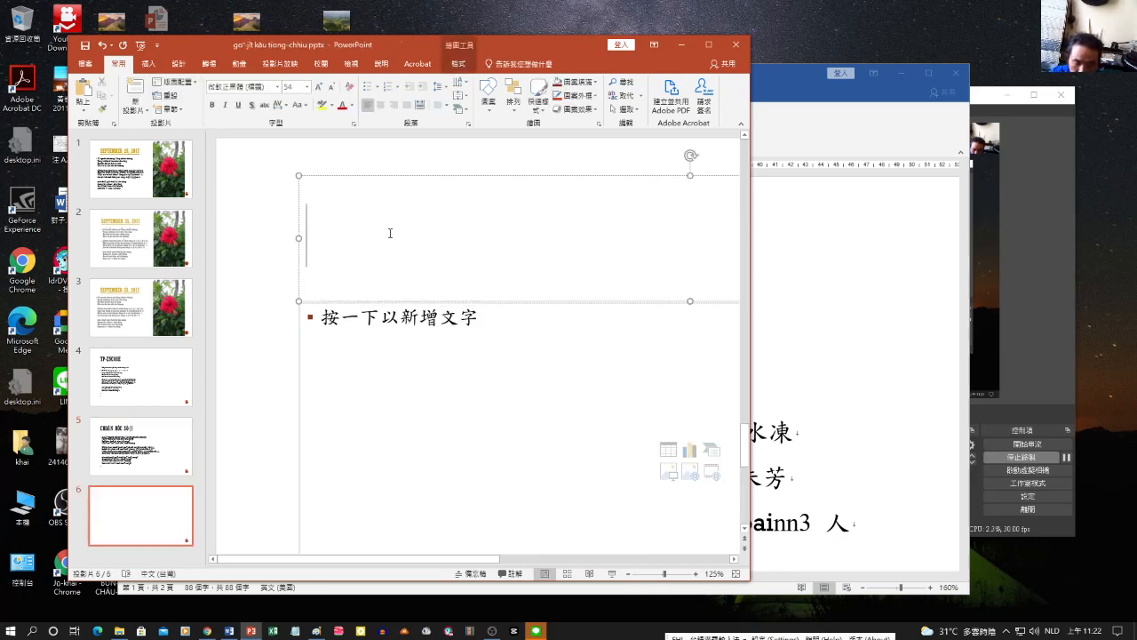
pyautogui.write('IONG')
pyautogui.press('Return')
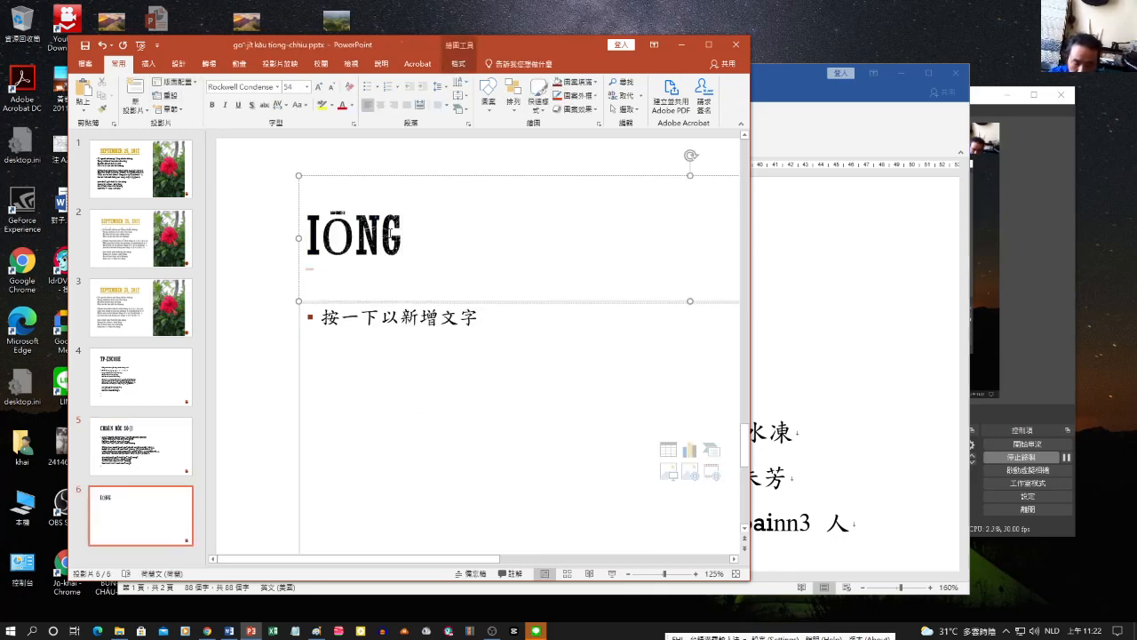
pyautogui.write('TP')
pyautogui.press('space')
pyautogui.press('Return')
pyautogui.write('=')
pyautogui.press('BackSpace')
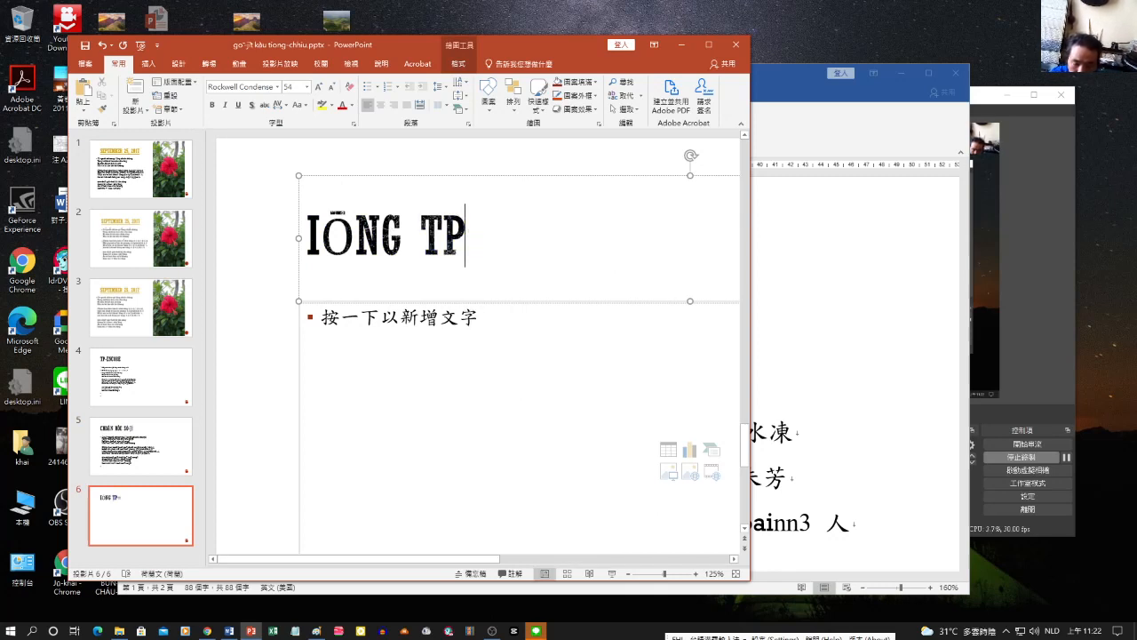
pyautogui.write('-END')
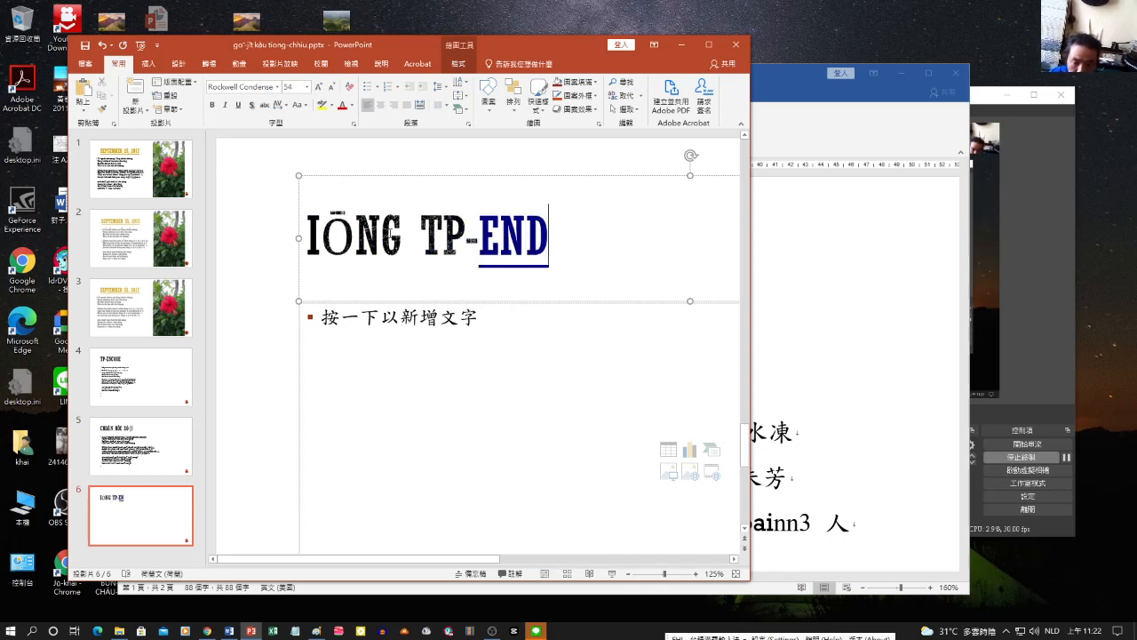
pyautogui.press('BackSpace')
pyautogui.write('CODE')
pyautogui.press('space')
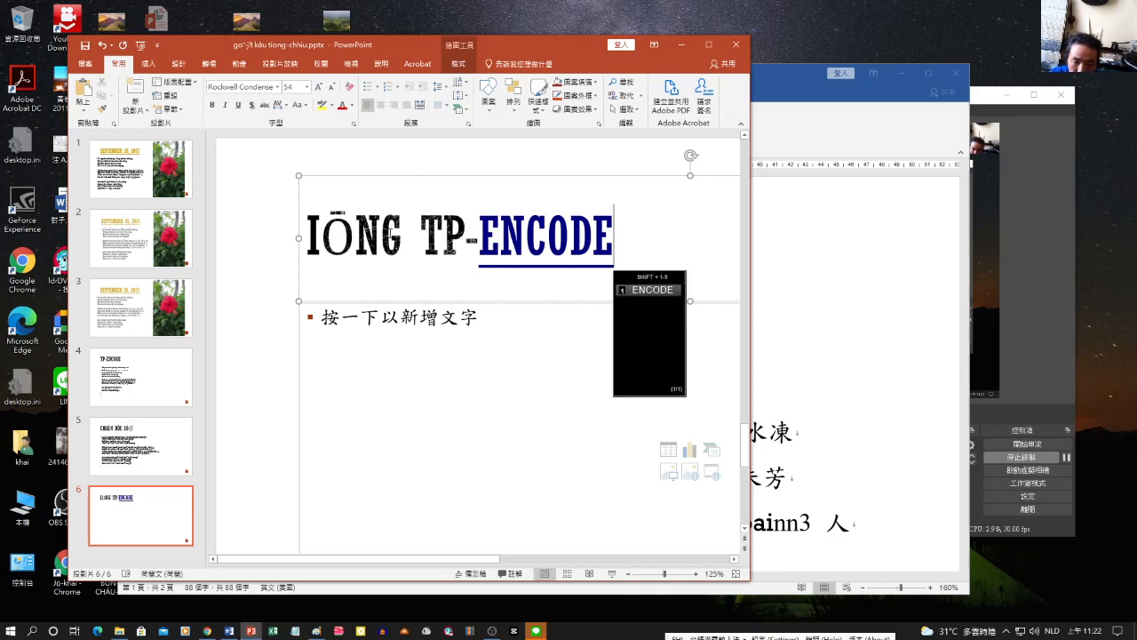
pyautogui.press('Return')
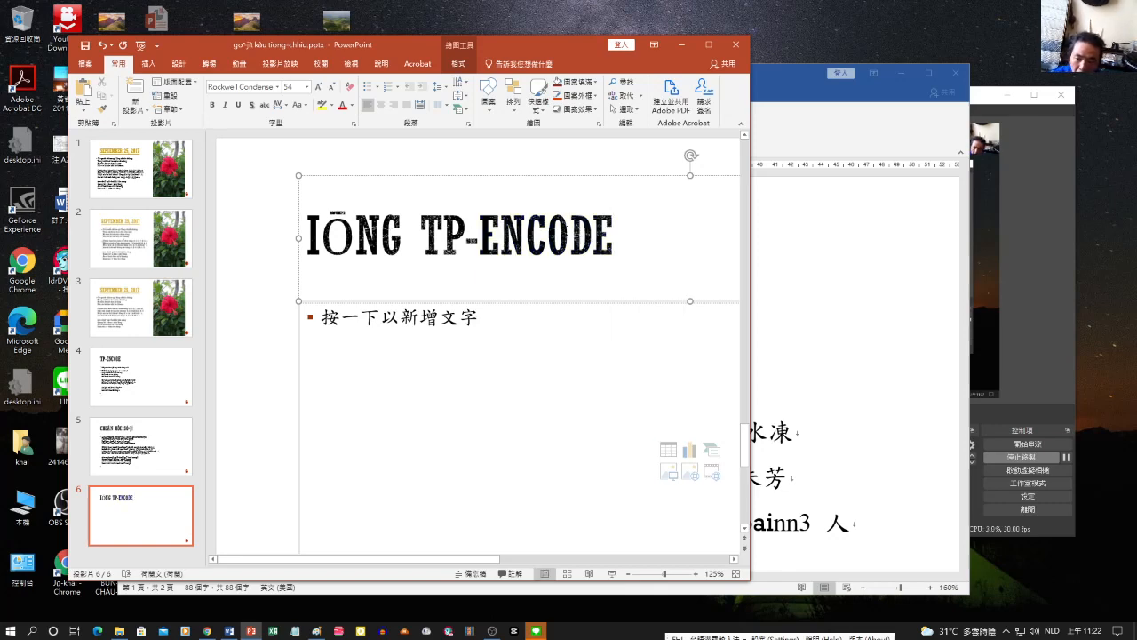
# Step: Capture the Word window with the TaigiLMJ101 conversion commands displayed and paste the screenshot into a new Paint image
pyautogui.click(762, 287)
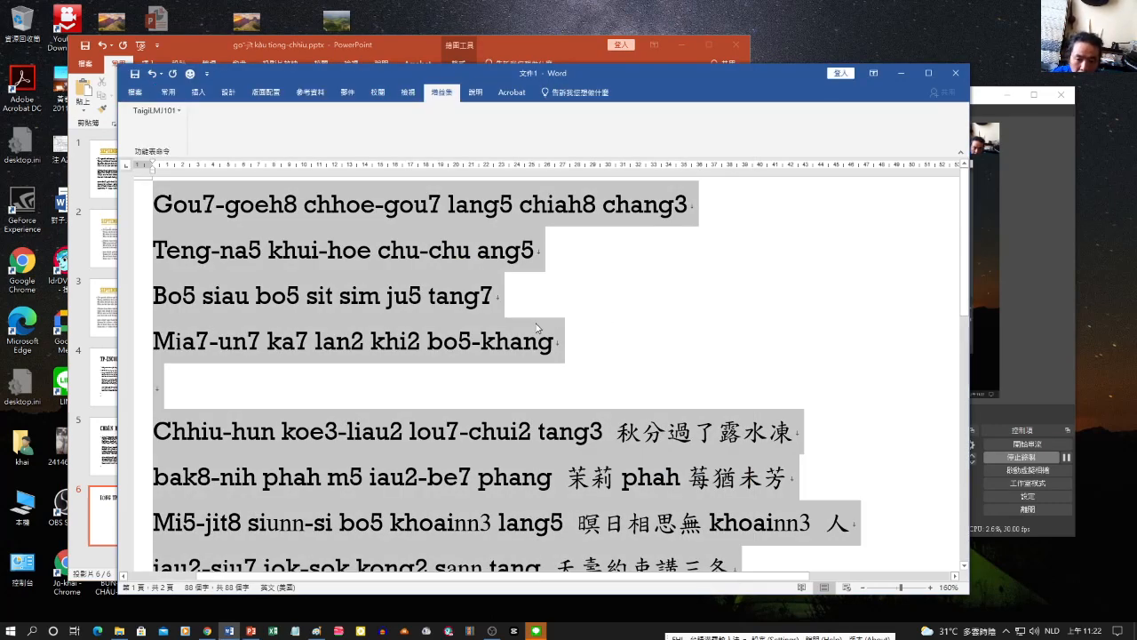
pyautogui.click(179, 112)
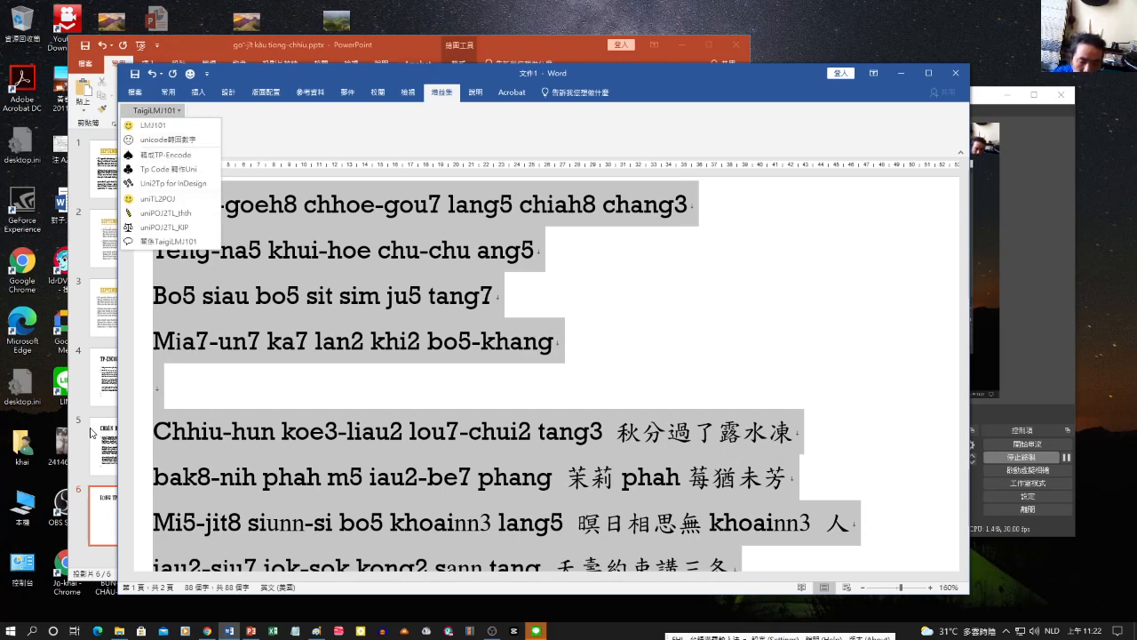
pyautogui.click(317, 631)
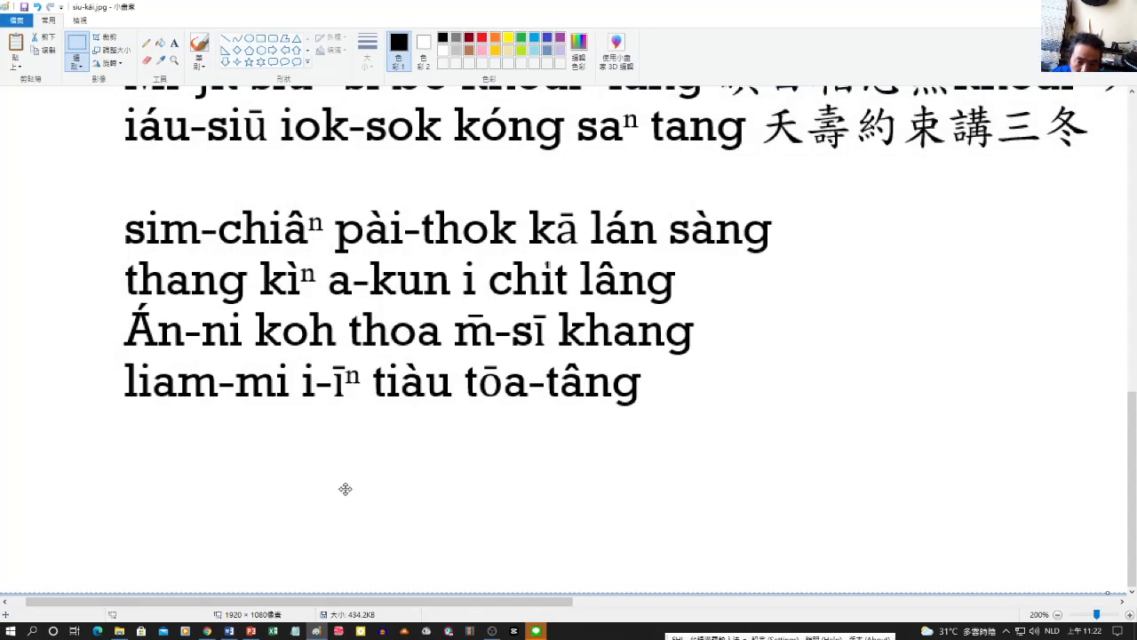
pyautogui.keyDown('ctrl'); pyautogui.scroll(-5, 271, 113); pyautogui.keyUp('ctrl')
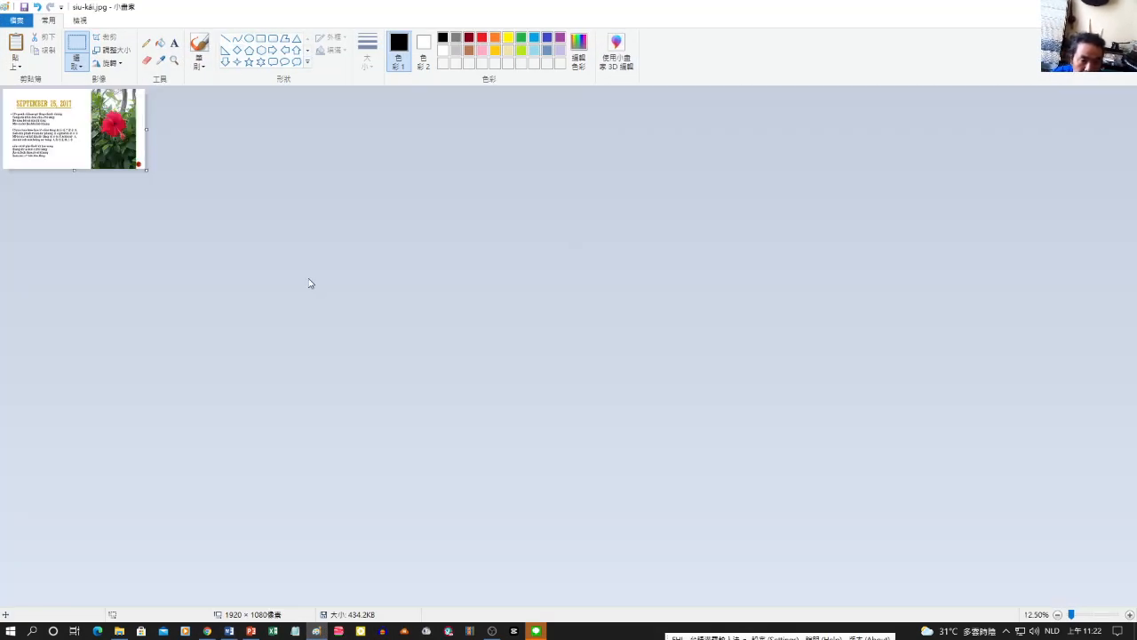
pyautogui.click(18, 21)
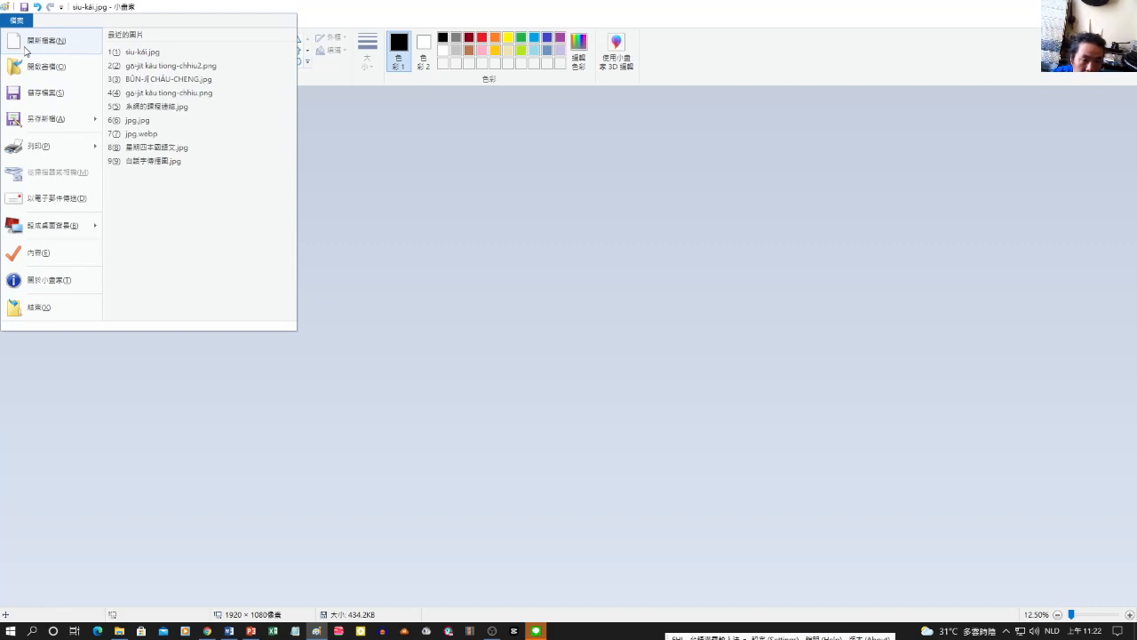
pyautogui.click(25, 46)
pyautogui.hotkey('ctrl', 'v')
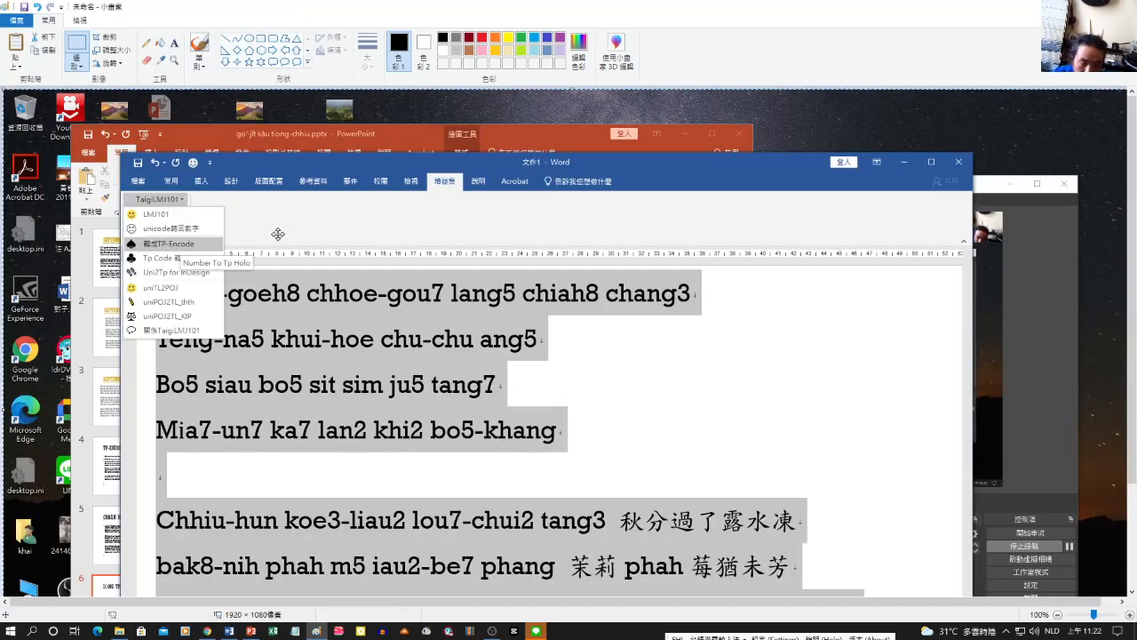
# Step: Crop the screenshot in Paint to the Word window, about 1445 × 903 pixels
pyautogui.keyDown('ctrl'); pyautogui.scroll(-1, 138, 159); pyautogui.keyUp('ctrl')
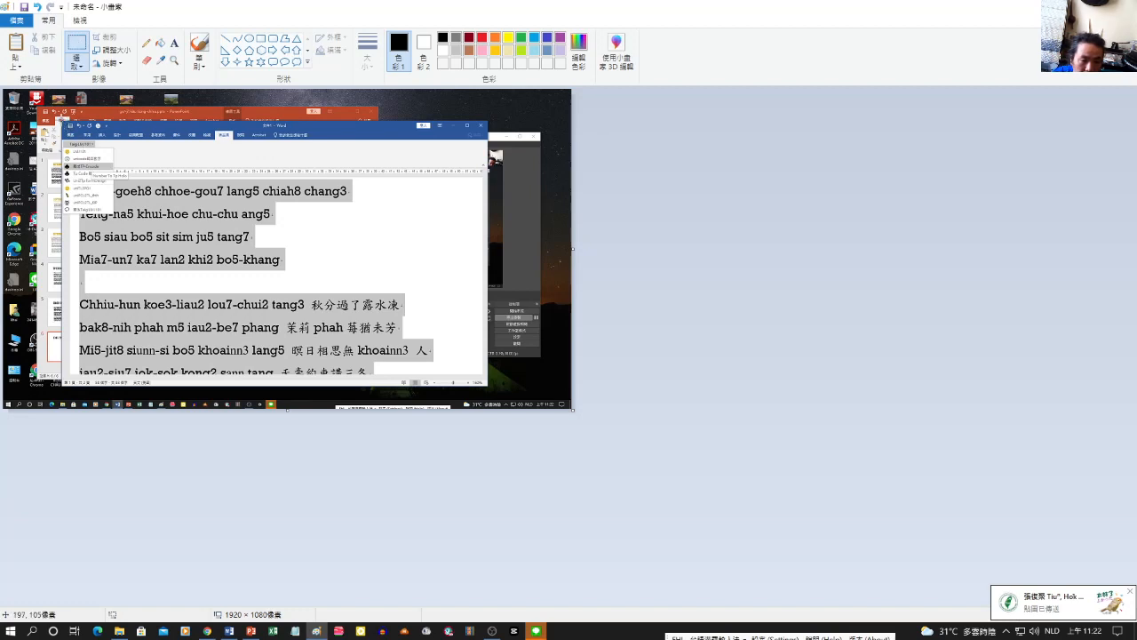
pyautogui.moveTo(62, 120); pyautogui.dragTo(490, 388)
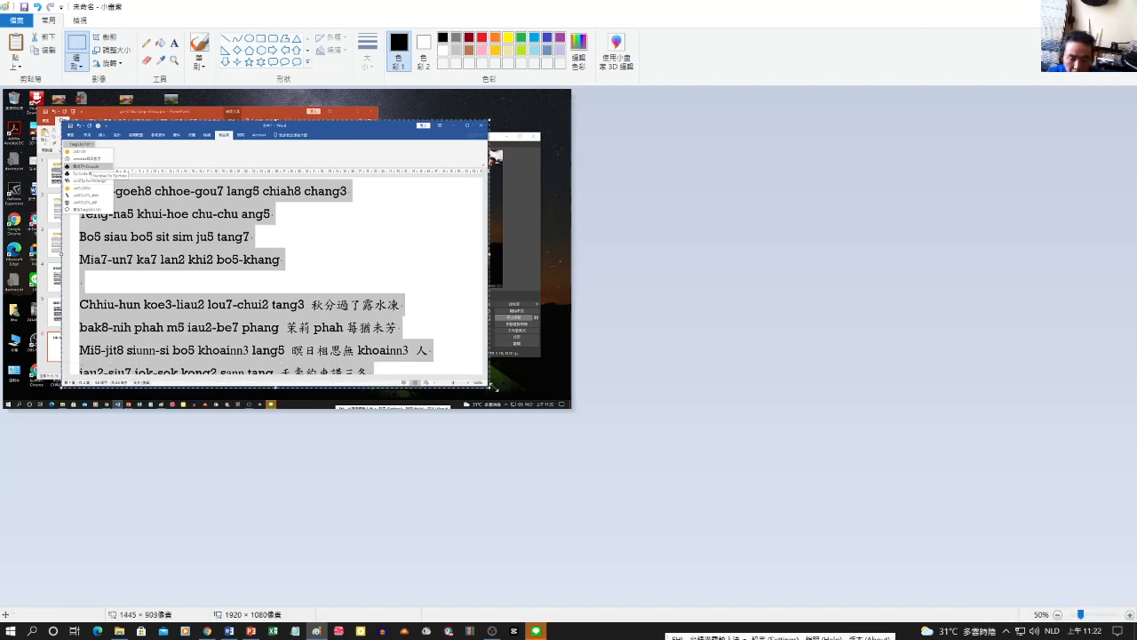
pyautogui.hotkey('ctrl', 'shift', 'x')
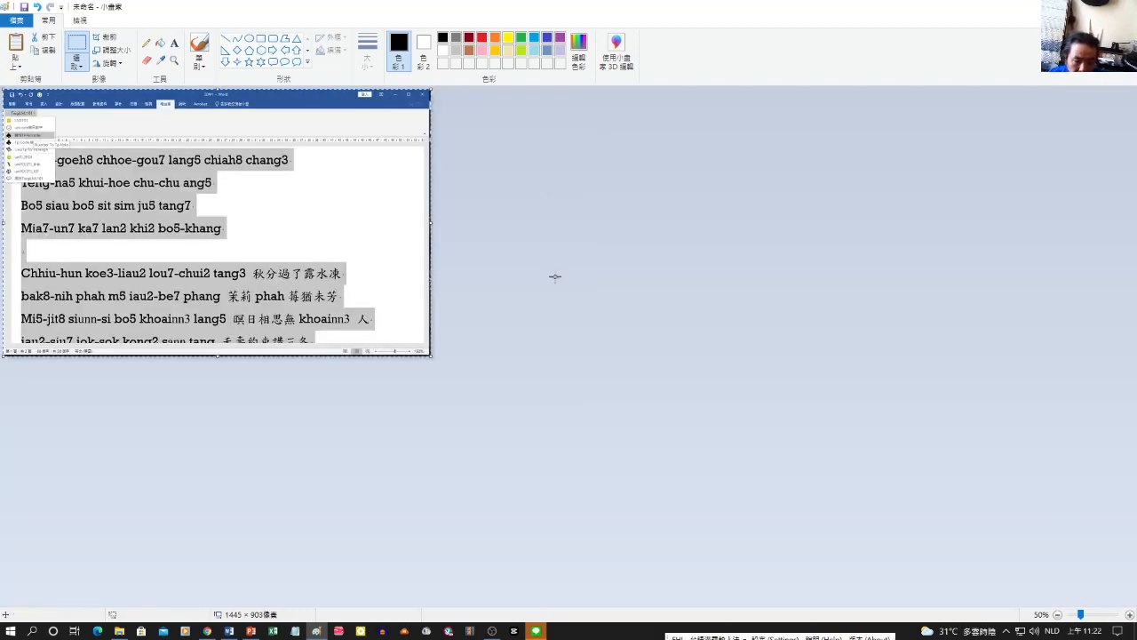
# Step: Switch to PowerPoint and paste the cropped screenshot into the body placeholder of slide 6
pyautogui.click(249, 630)
pyautogui.click(346, 439)
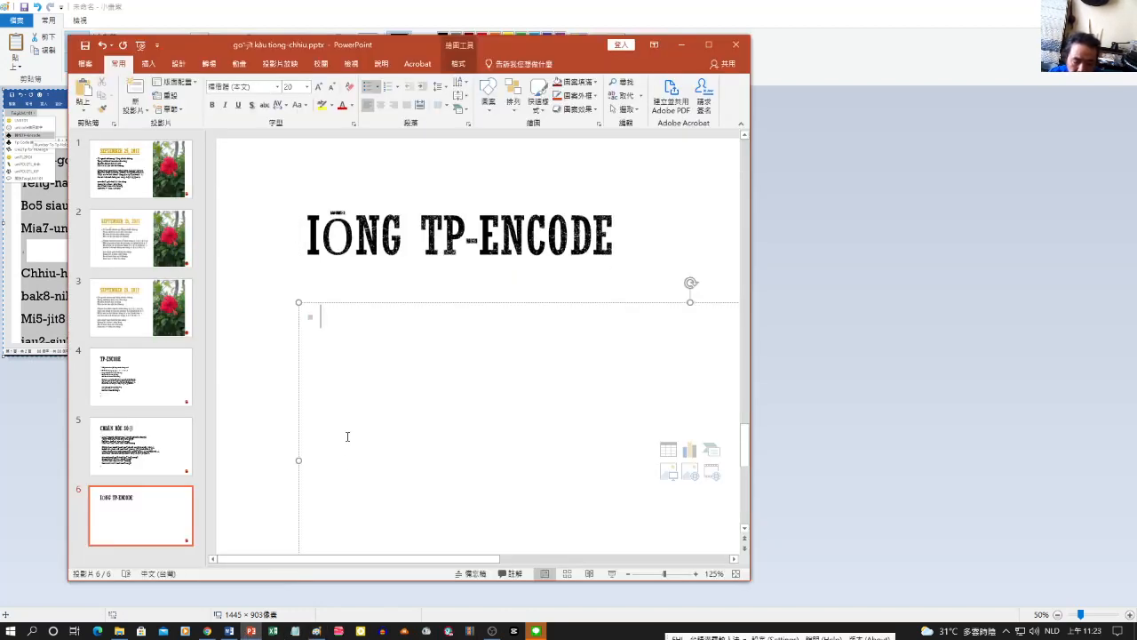
pyautogui.hotkey('ctrl', 'v')
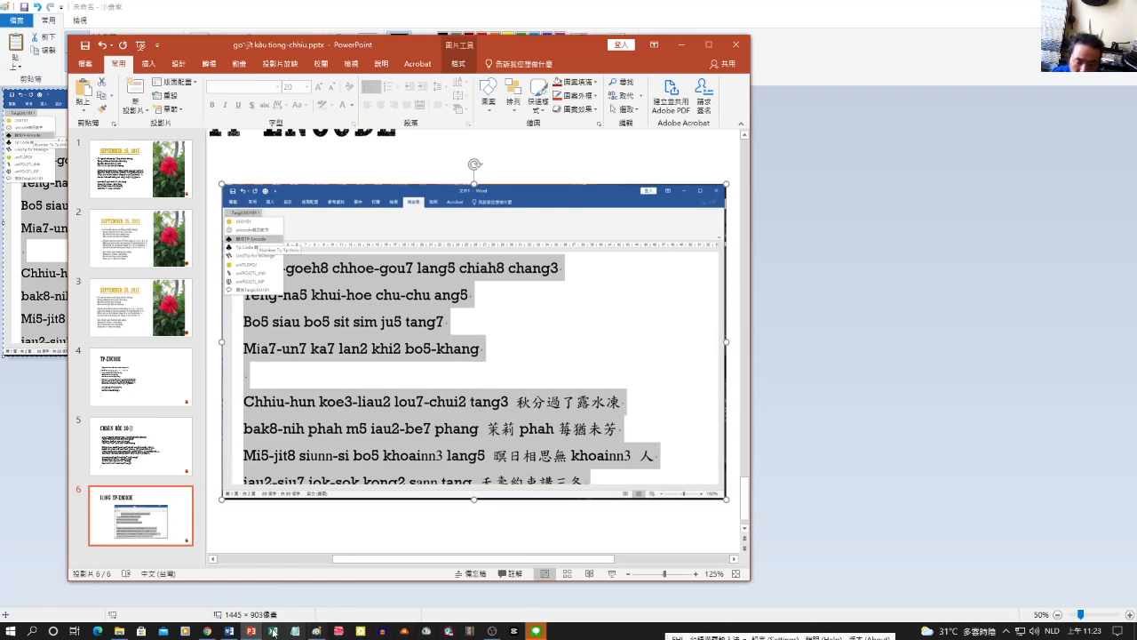
# Step: Convert the number-format poem in Word to TP-Encode with the TaigiLMJ101 add-in and look through the converted text
pyautogui.click(229, 631)
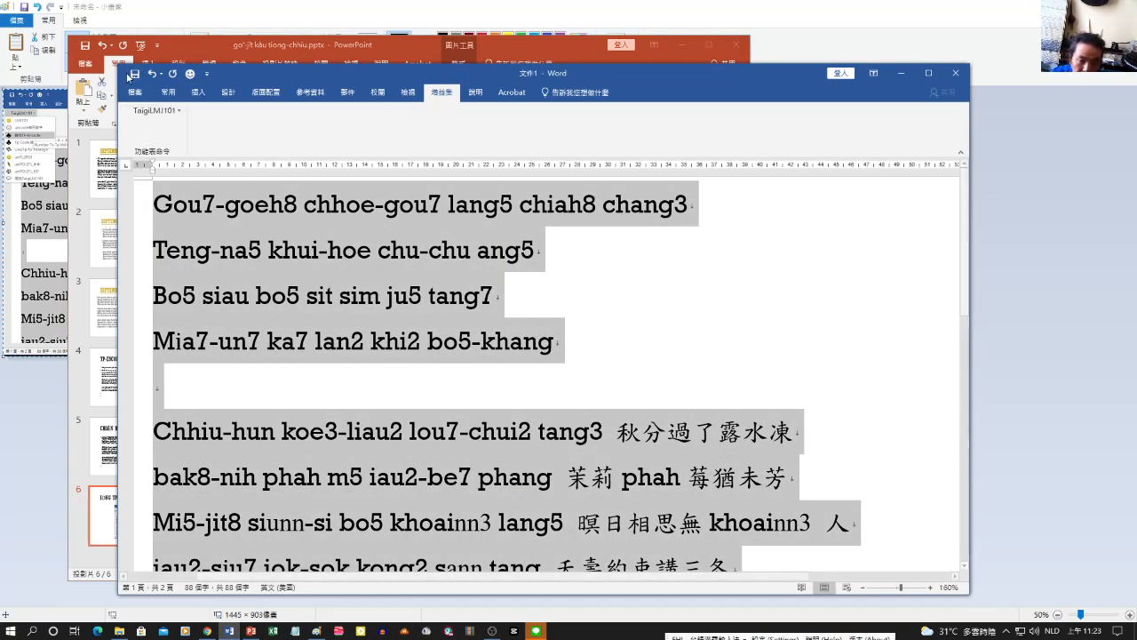
pyautogui.click(156, 110)
pyautogui.click(176, 160)
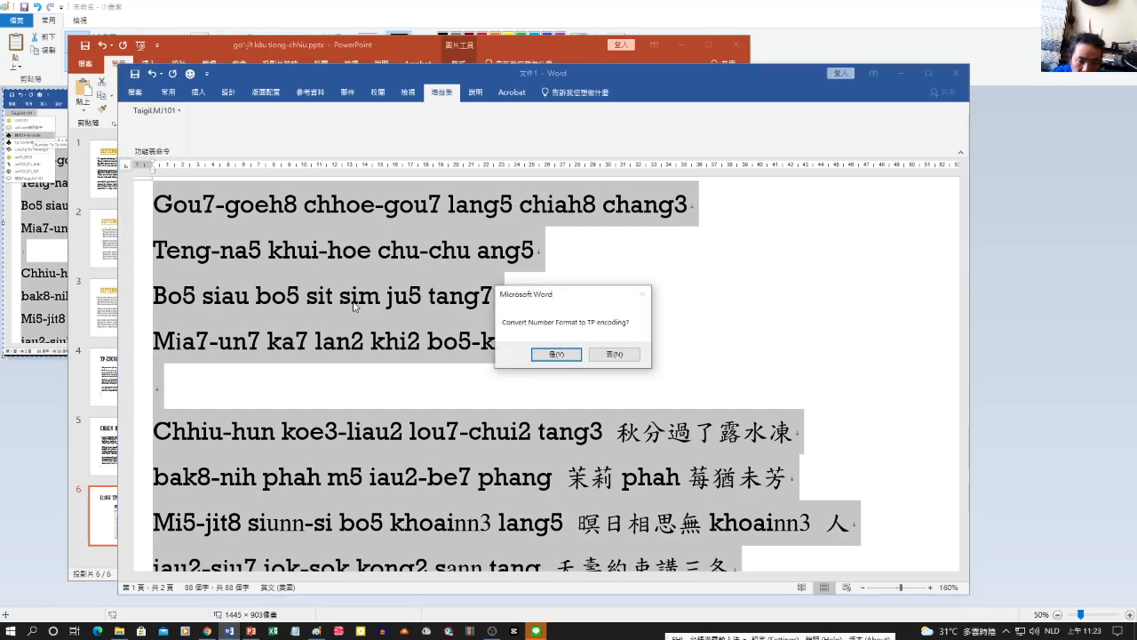
pyautogui.click(560, 360)
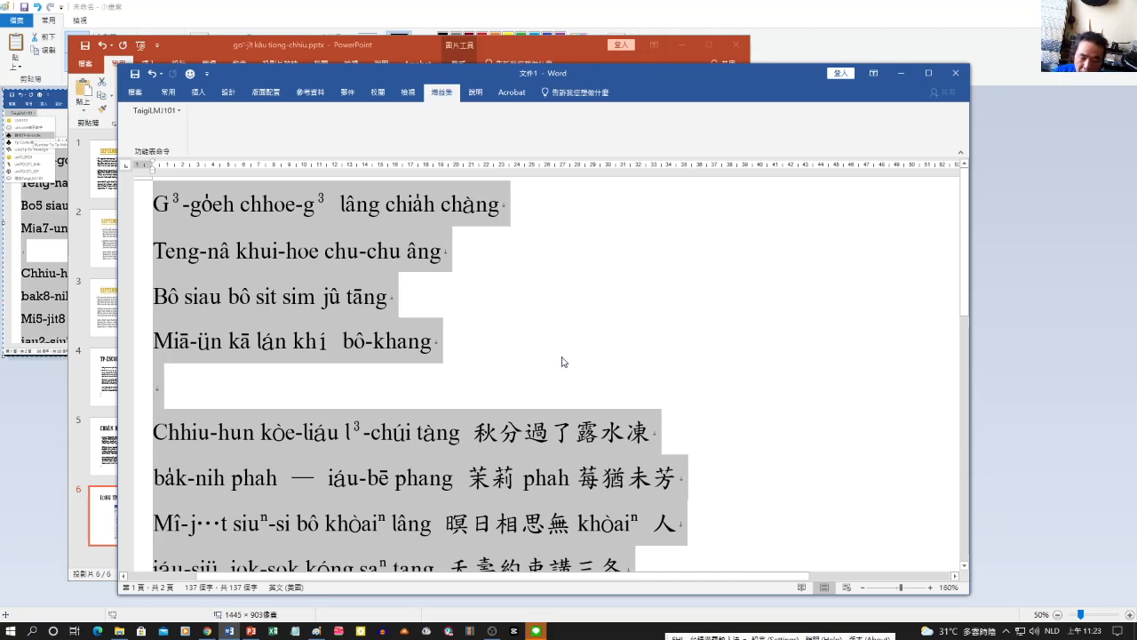
pyautogui.click(329, 385)
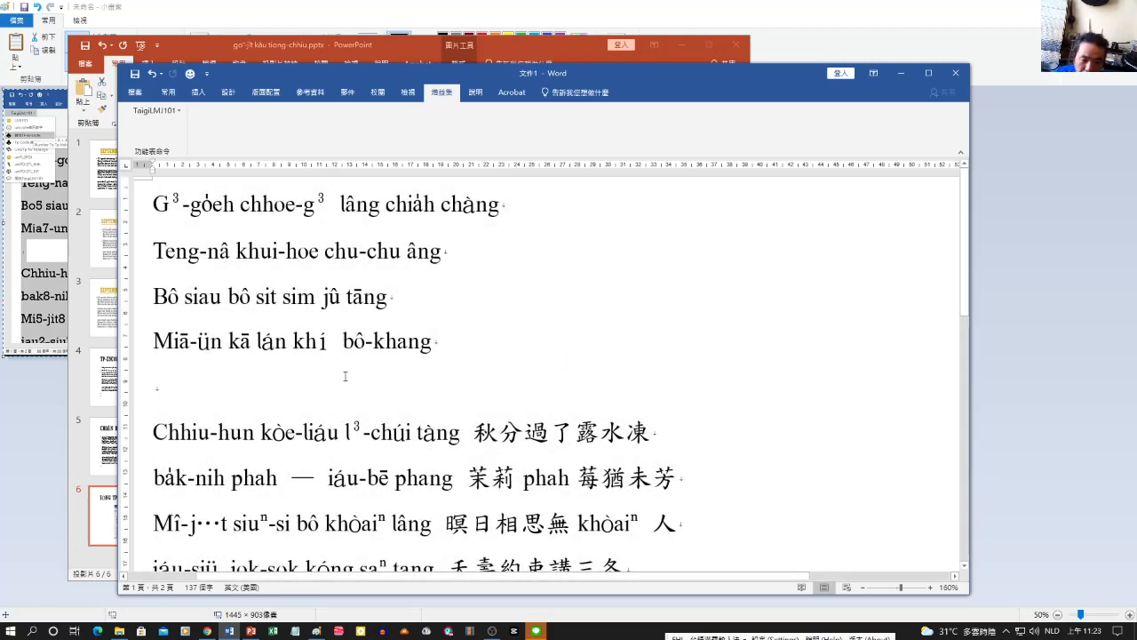
pyautogui.scroll(-10, 347, 391)
pyautogui.scroll(3, 348, 399)
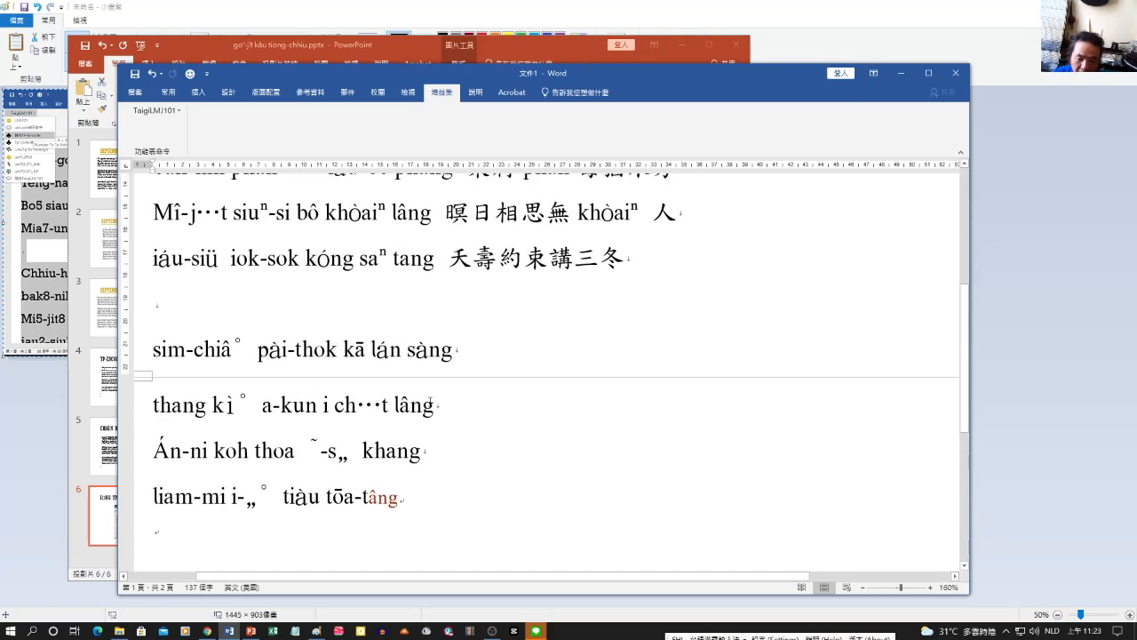
pyautogui.scroll(6, 373, 396)
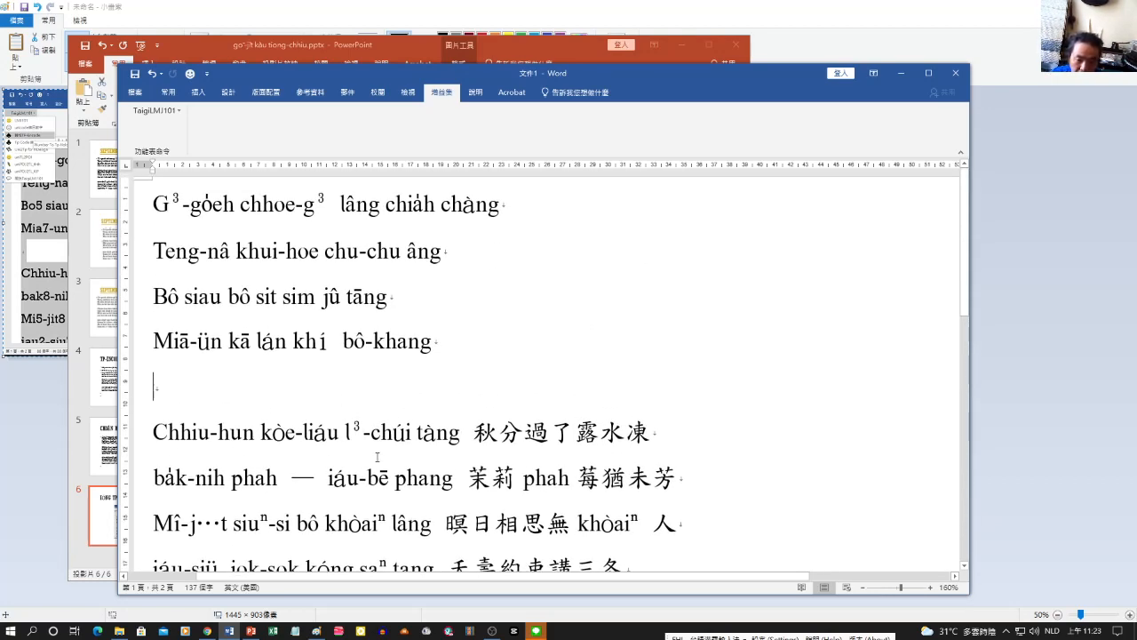
# Step: Set the font of the entire converted poem in Word to Taiwanese Serif and check its lines
pyautogui.hotkey('ctrl', 'a')
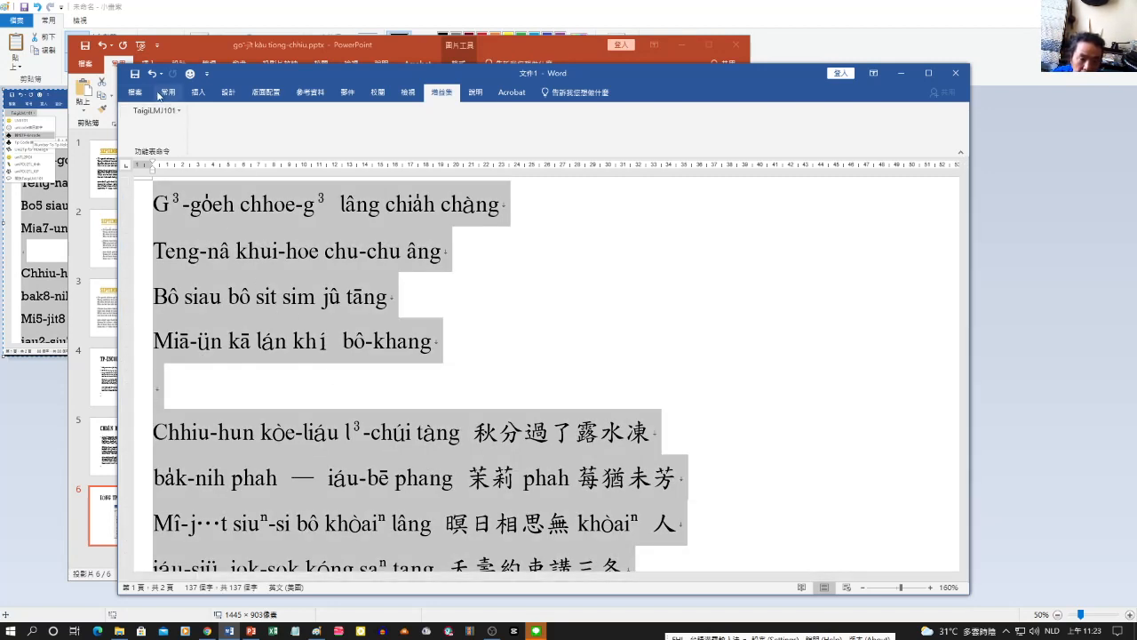
pyautogui.click(168, 92)
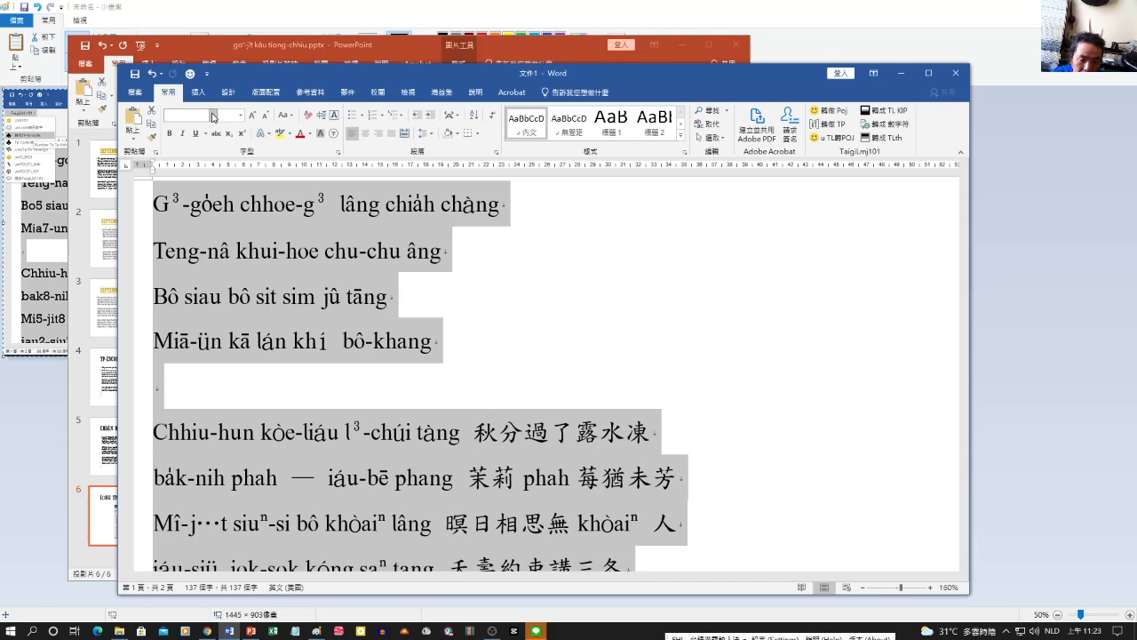
pyautogui.click(214, 115)
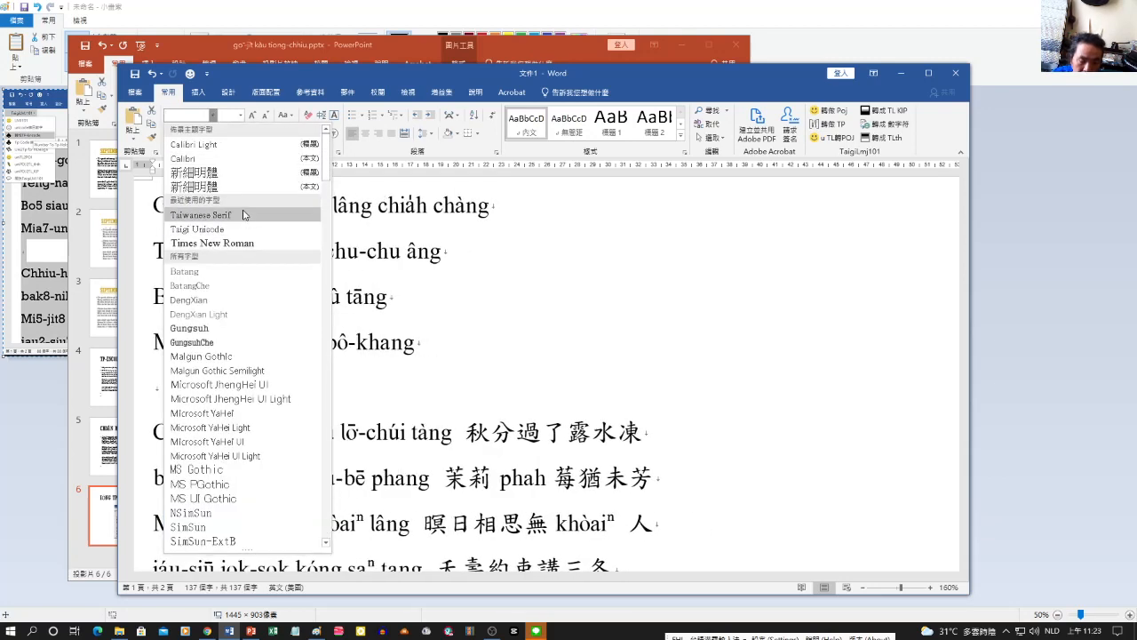
pyautogui.click(246, 215)
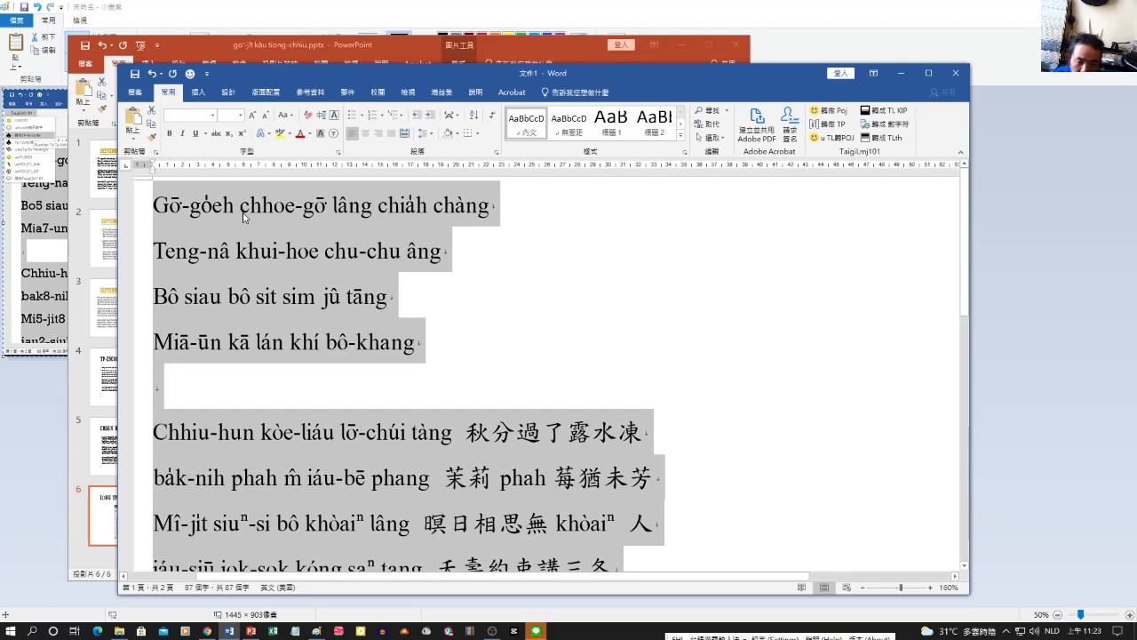
pyautogui.scroll(-3, 247, 217)
pyautogui.scroll(-3, 334, 339)
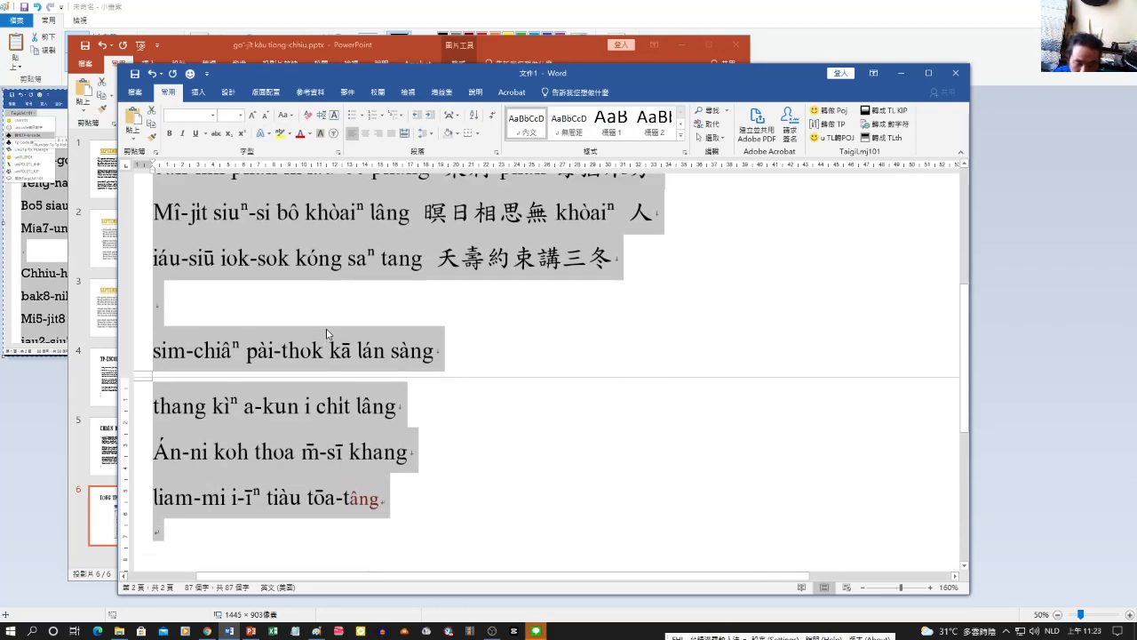
# Step: Add a new slide after slide 6 in PowerPoint and paste the TP-Encode poem into its body placeholder
pyautogui.click(98, 519)
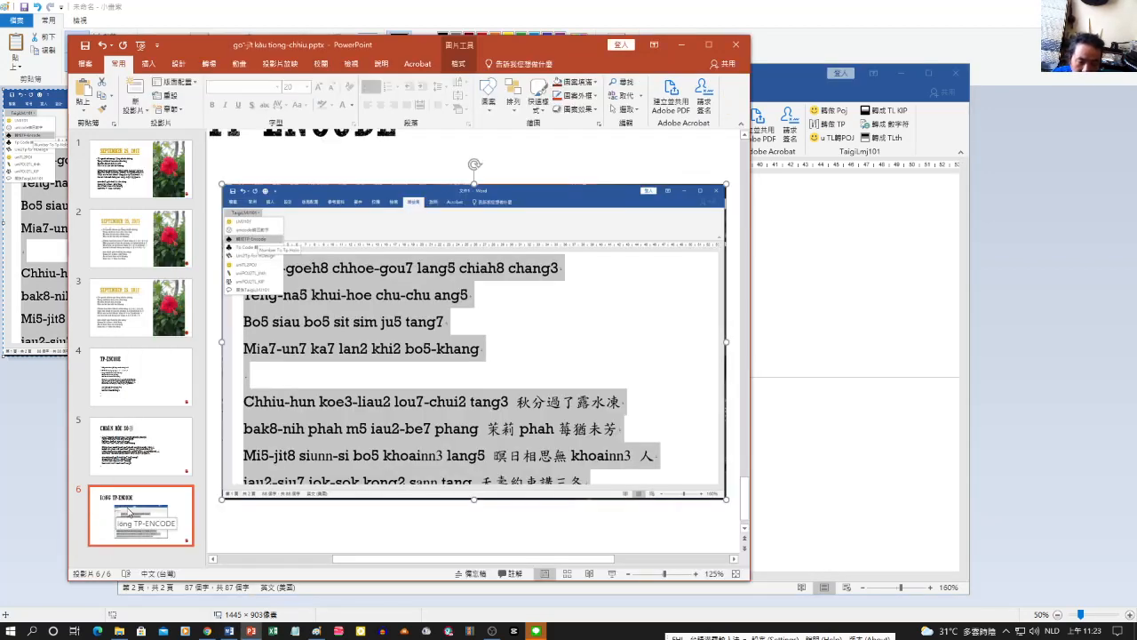
pyautogui.click(136, 89)
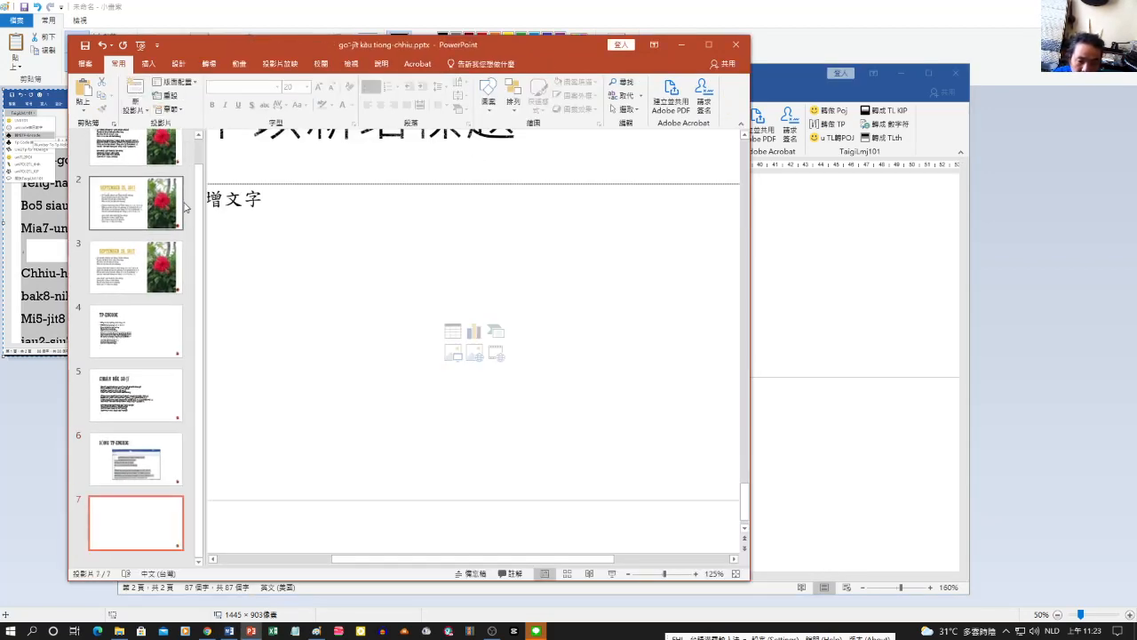
pyautogui.click(285, 237)
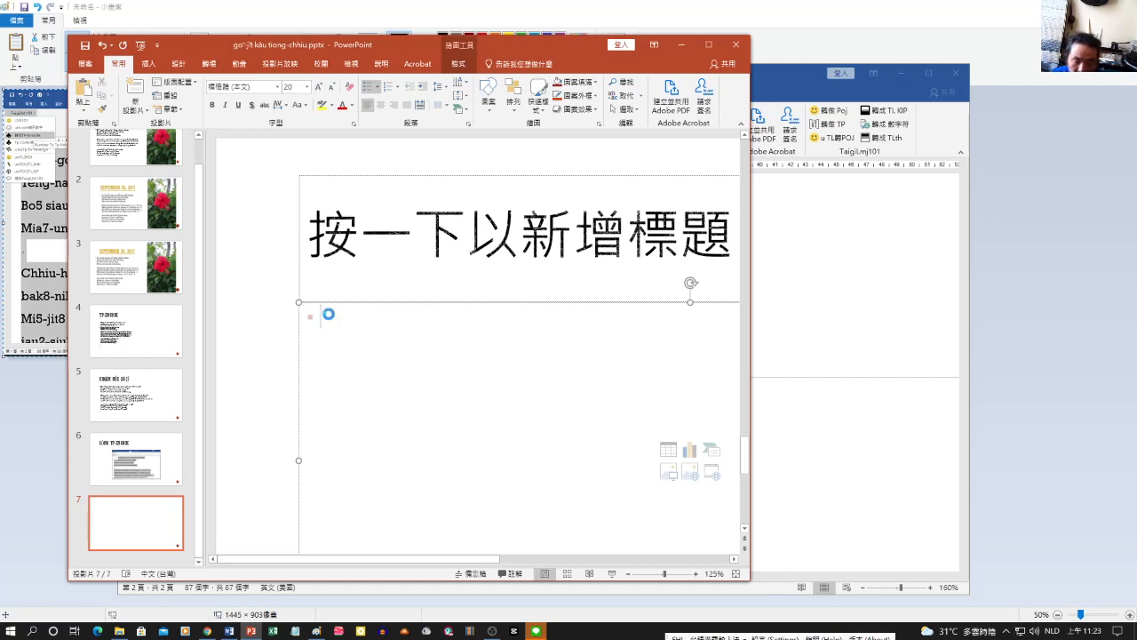
pyautogui.hotkey('ctrl', 'v')
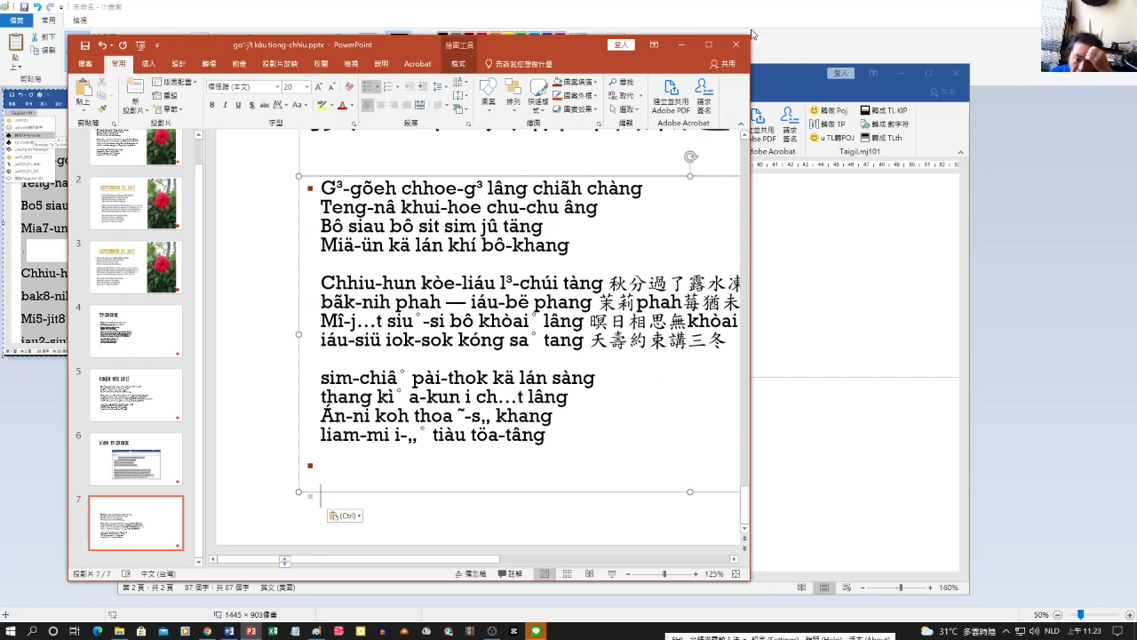
# Step: Maximize the PowerPoint window and set the font of all the poem text on slide 7 to Taiwanese Serif
pyautogui.click(708, 44)
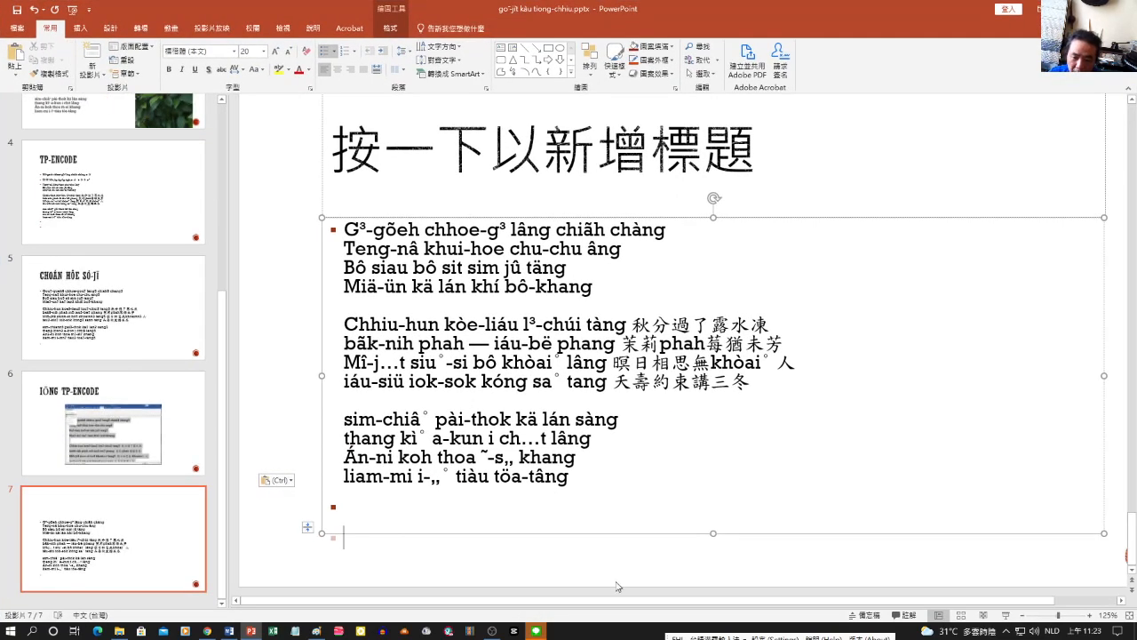
pyautogui.hotkey('ctrl', 'a')
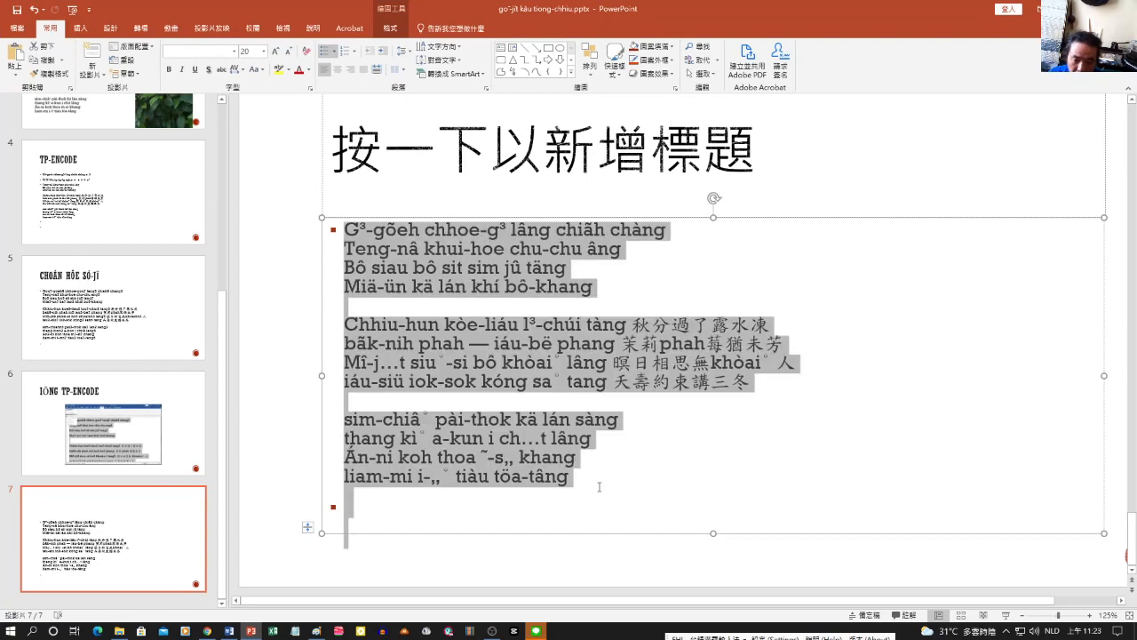
pyautogui.click(231, 51)
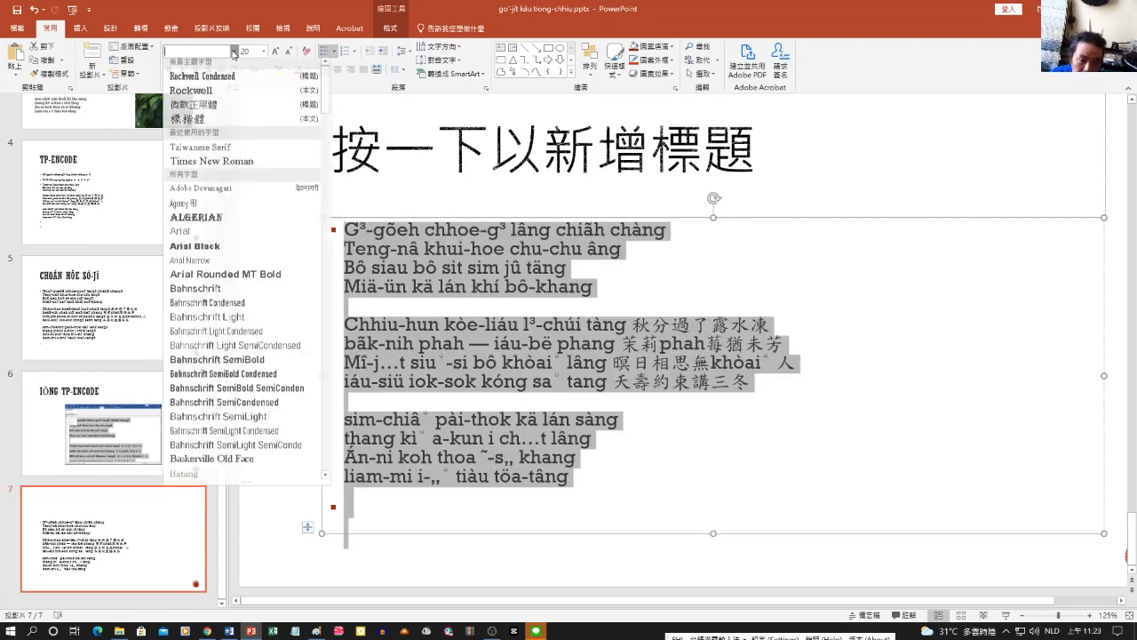
pyautogui.click(236, 160)
pyautogui.click(532, 412)
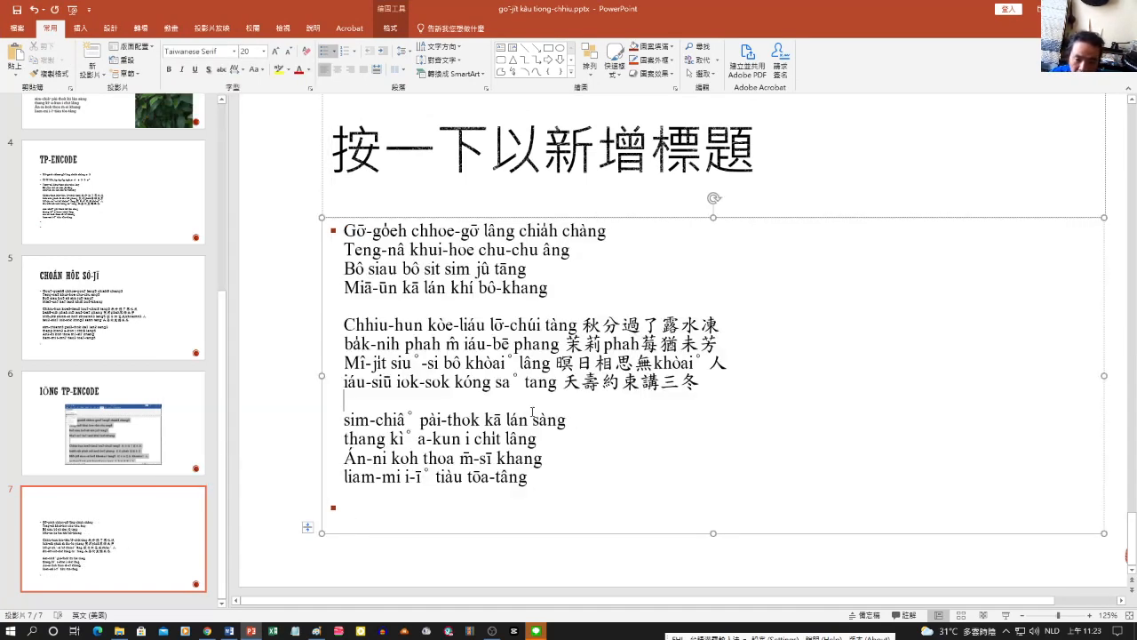
# Step: Title slide 7 "SENG-PHÍN"
pyautogui.click(424, 173)
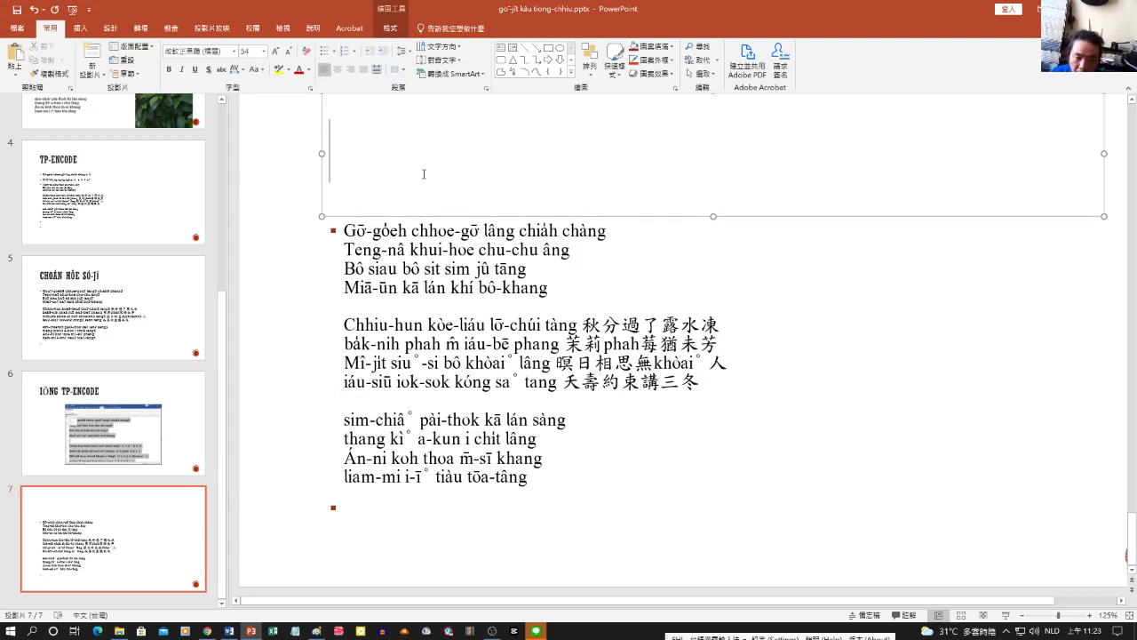
pyautogui.write('SE')
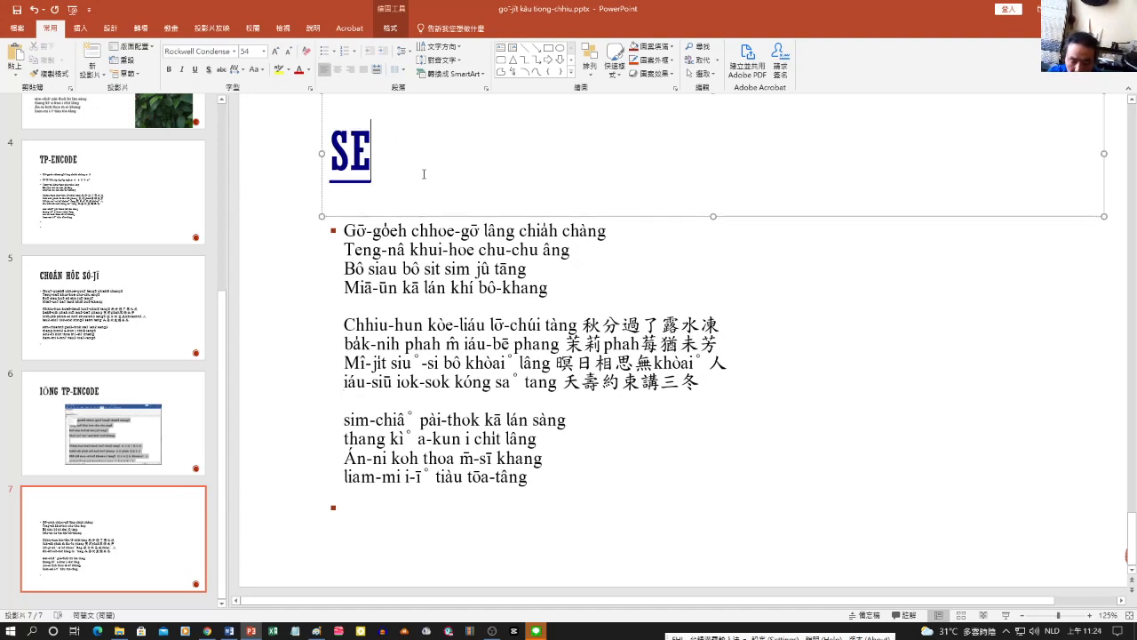
pyautogui.write('NGPHINN')
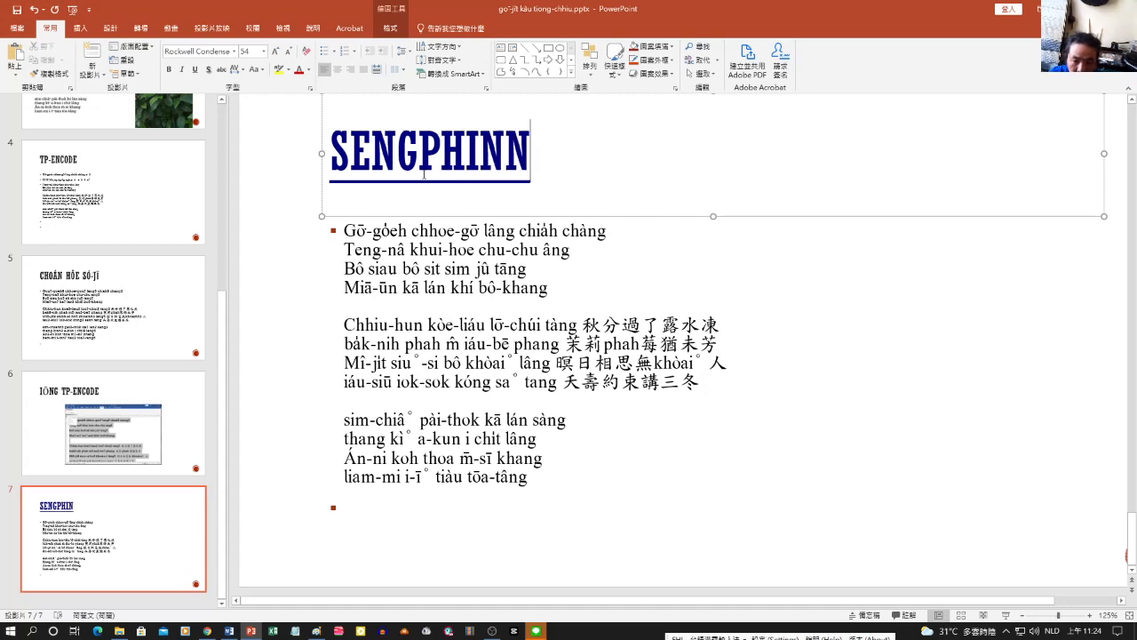
pyautogui.press('BackSpace')
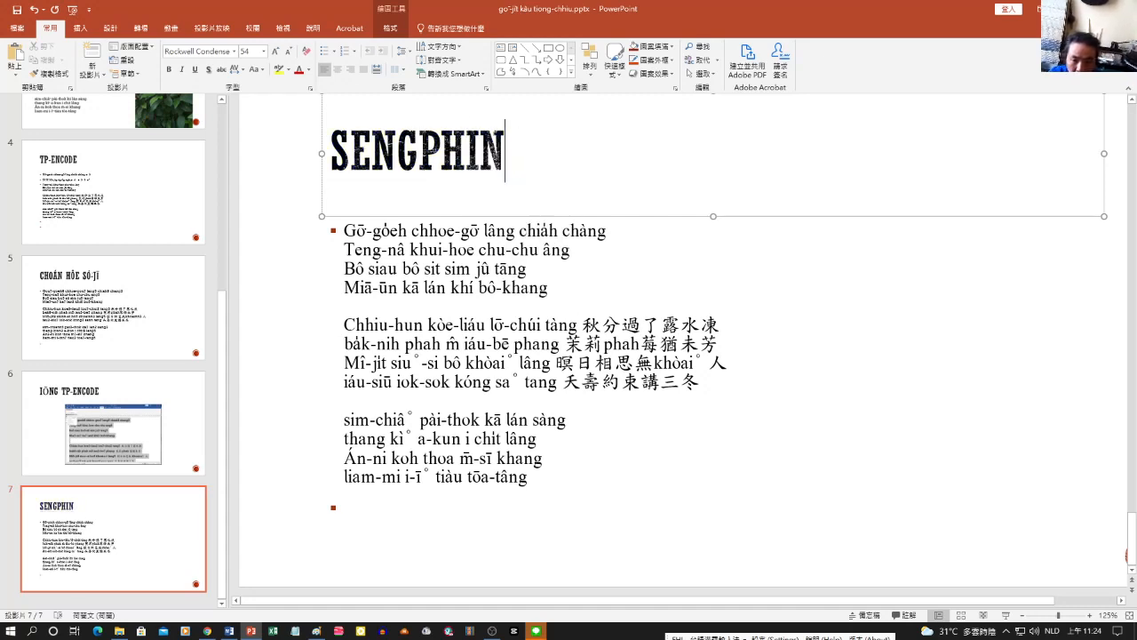
pyautogui.press('BackSpace')
pyautogui.press('BackSpace')
pyautogui.press('BackSpace')
pyautogui.press('BackSpace')
pyautogui.write('-PHÍN')
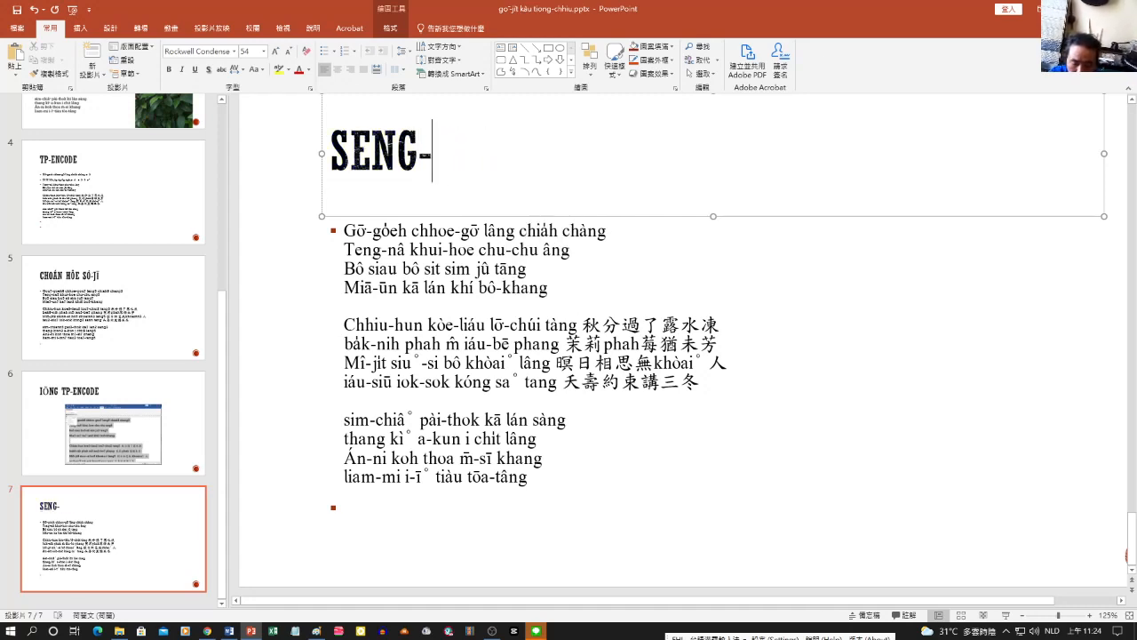